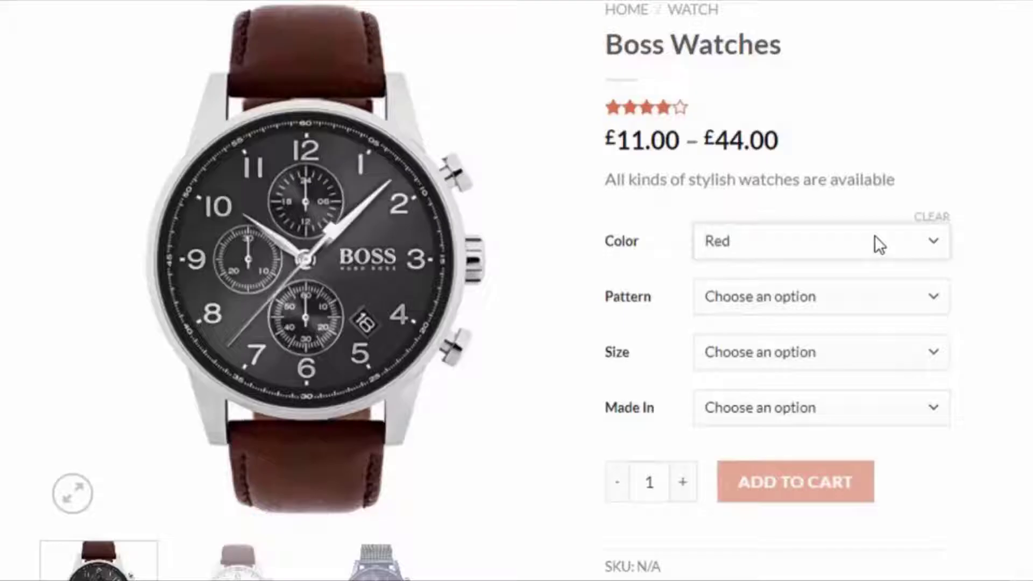
Step: Pick Red as the Boss Watches colour and move on to the shop archive with swatches
click(873, 236)
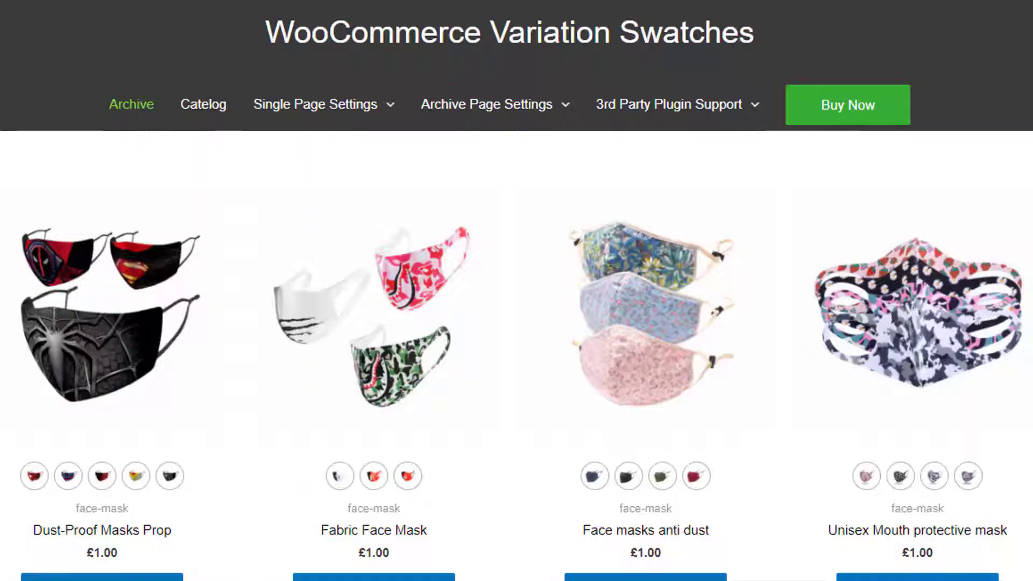
Step: Scroll down the shop archive past the cosmetics and watches rows
scroll(517, 291, down, 5)
scroll(516, 290, down, 3)
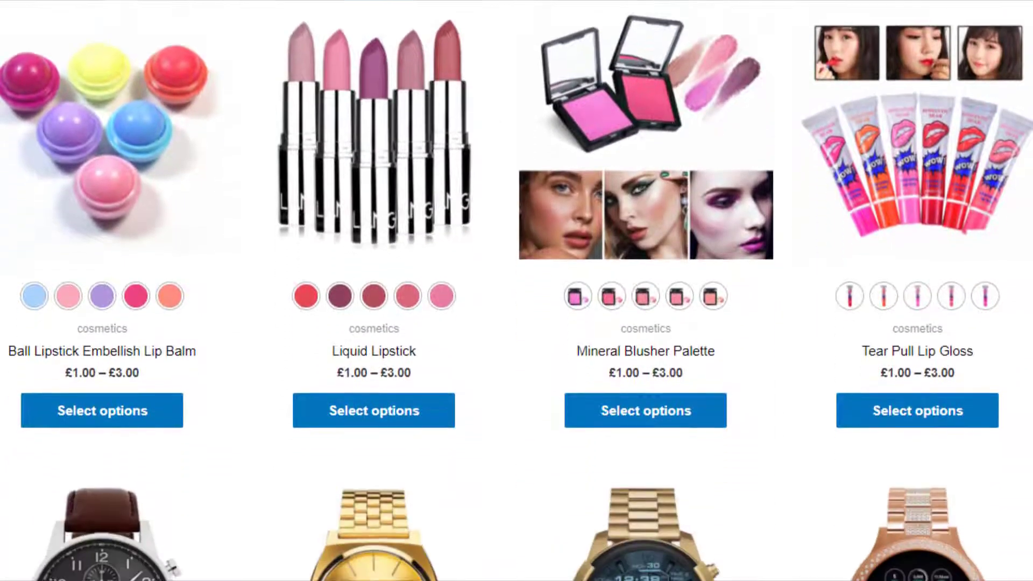
scroll(517, 290, down, 10)
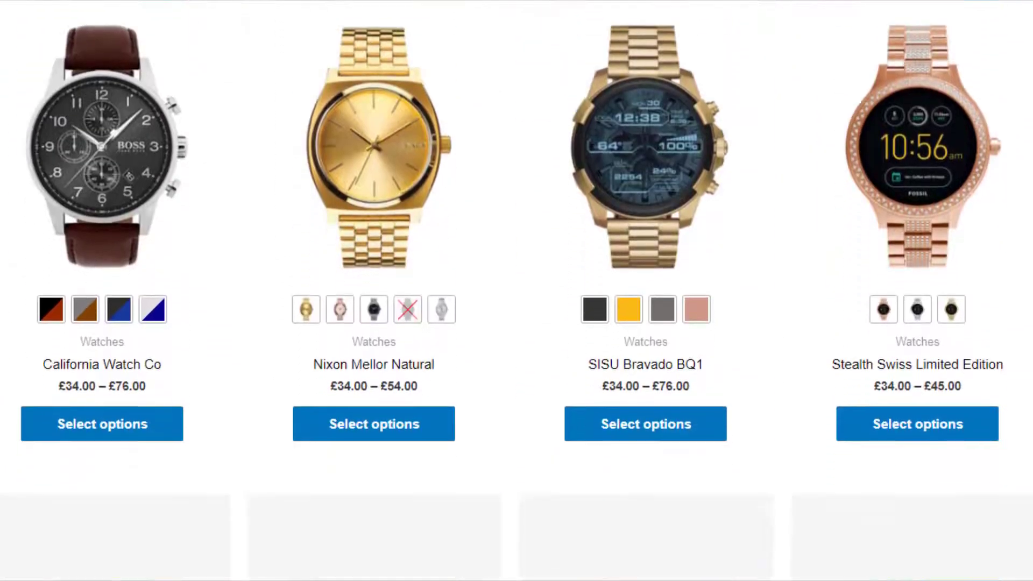
scroll(517, 290, down, 4)
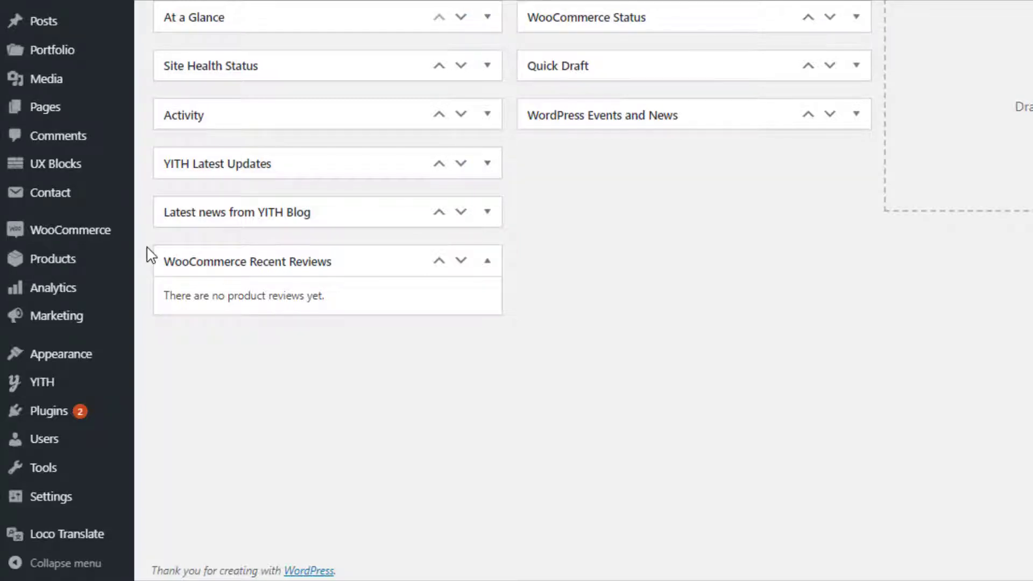
Step: Create the Color, Pattern, Made In and Size attributes under Products > Attributes
mouse_move(131, 272)
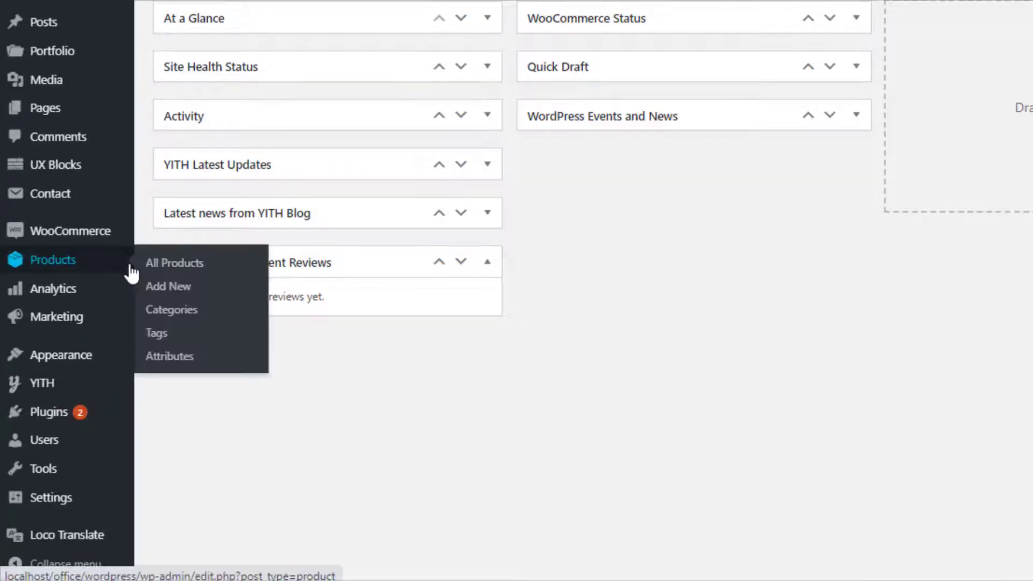
click(169, 357)
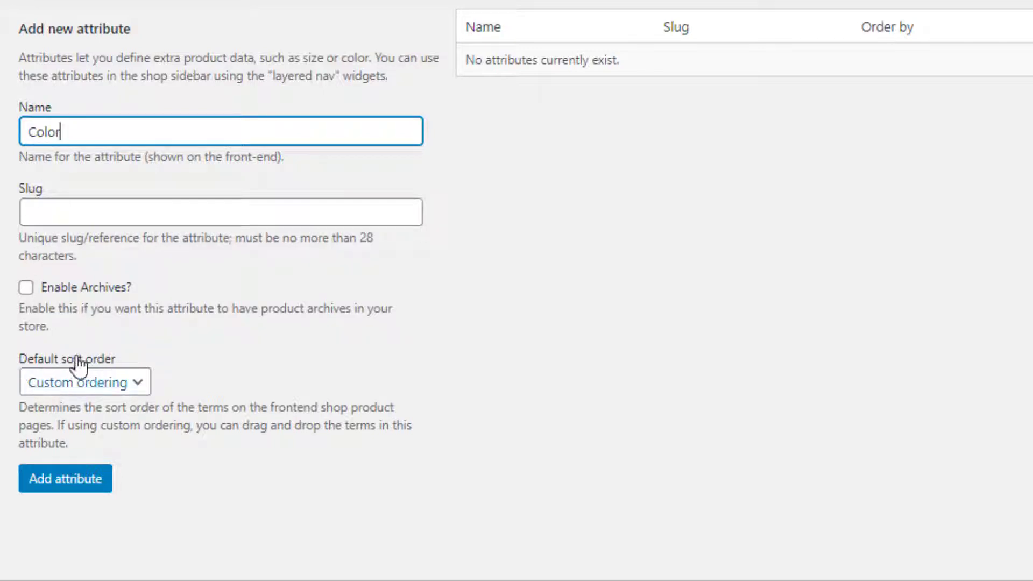
click(69, 485)
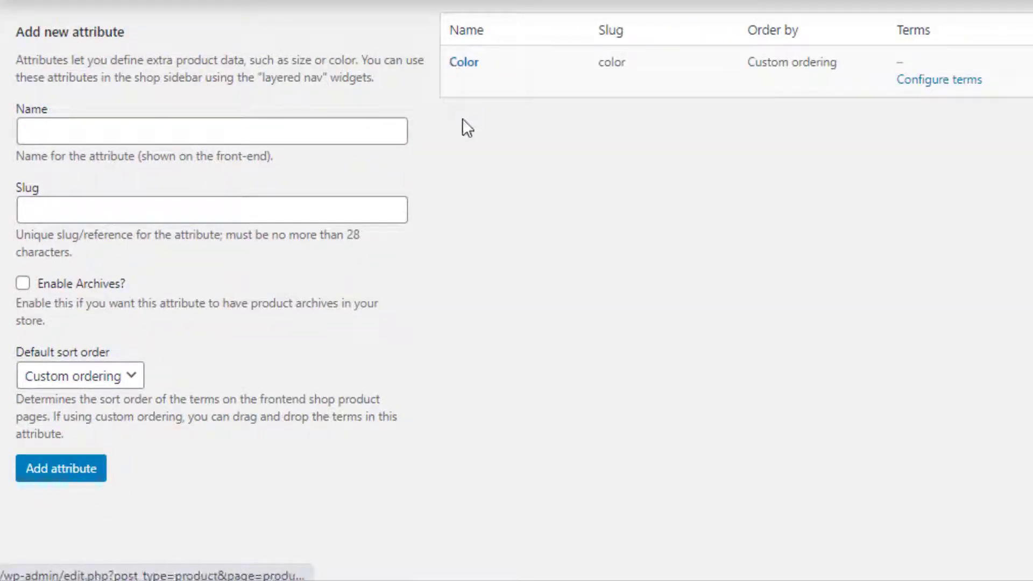
text(Pattern)
click(46, 473)
text(Made In)
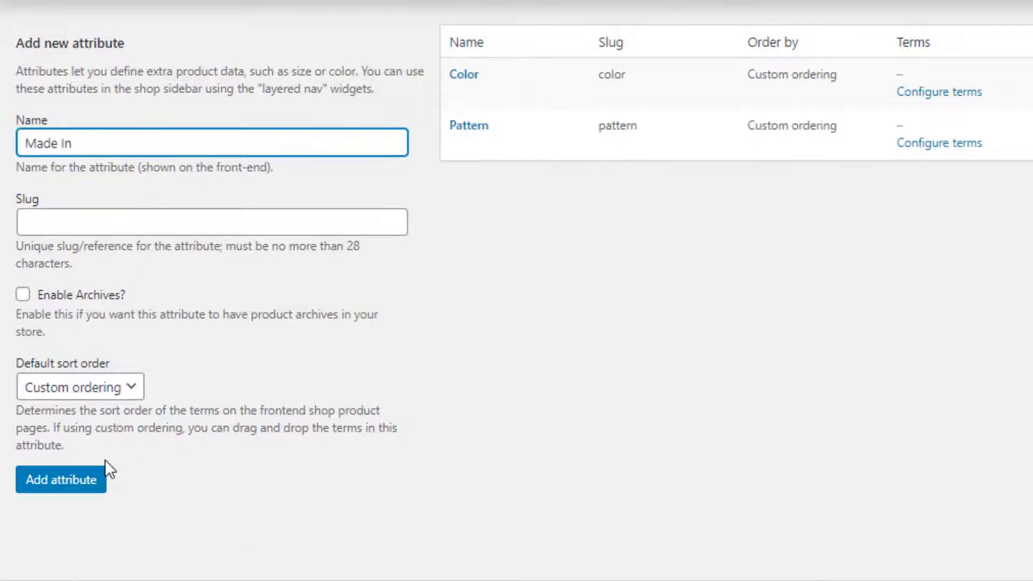
click(57, 484)
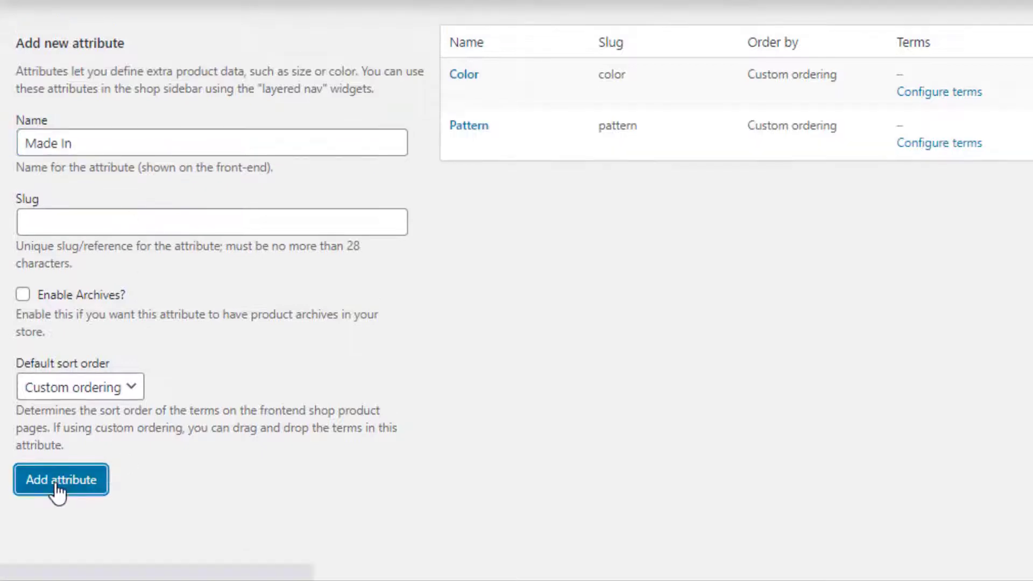
text(Size)
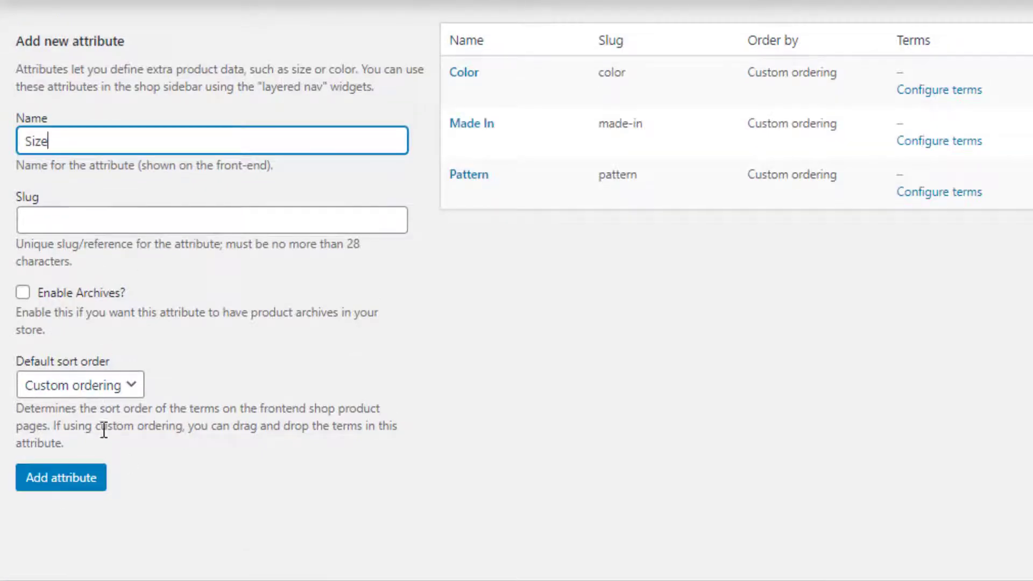
click(72, 487)
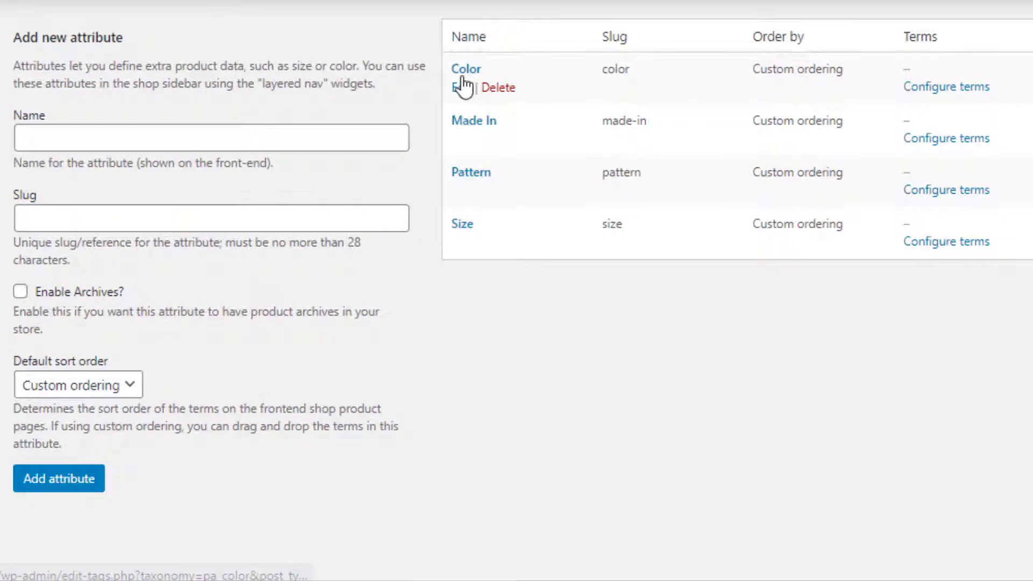
Step: Add Red, Green and Blue as terms of the Color attribute
click(917, 95)
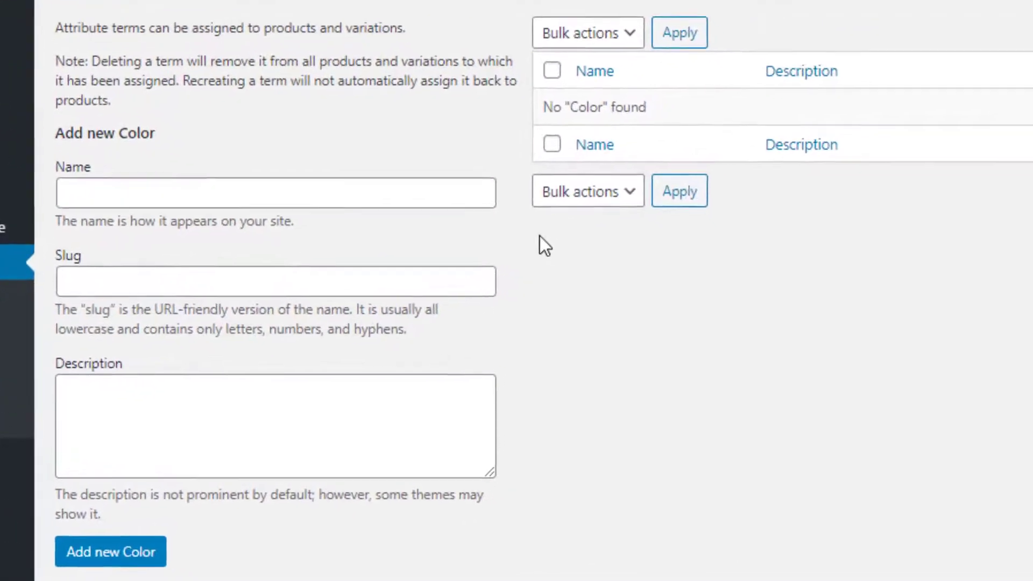
click(38, 182)
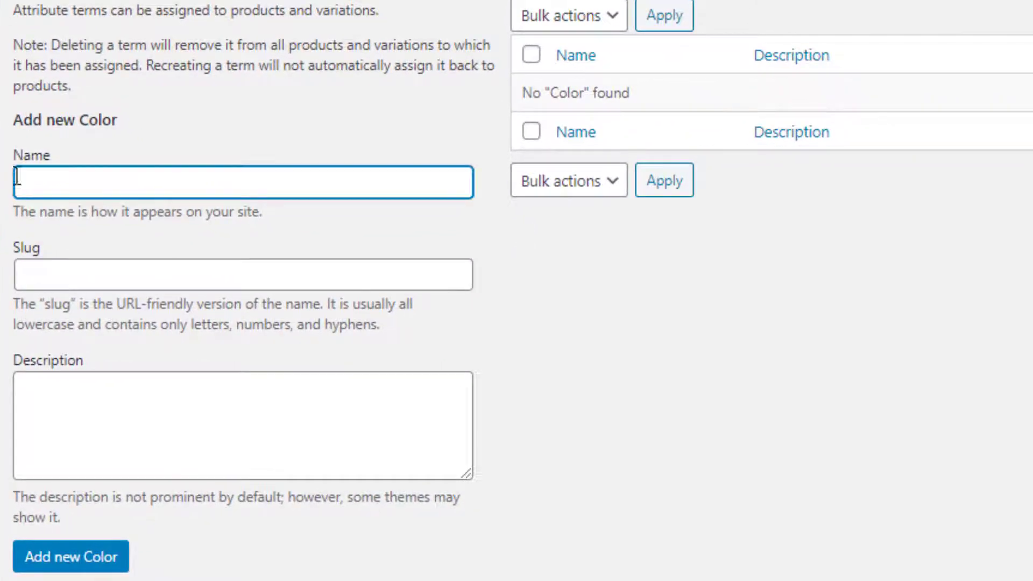
click(83, 560)
text(Green)
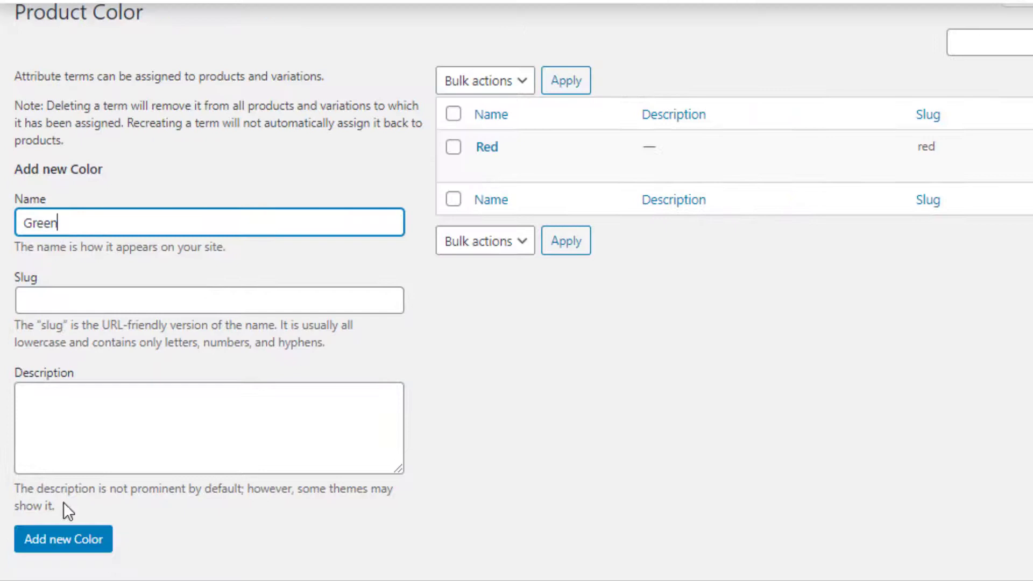
click(79, 541)
text(Blue)
click(79, 549)
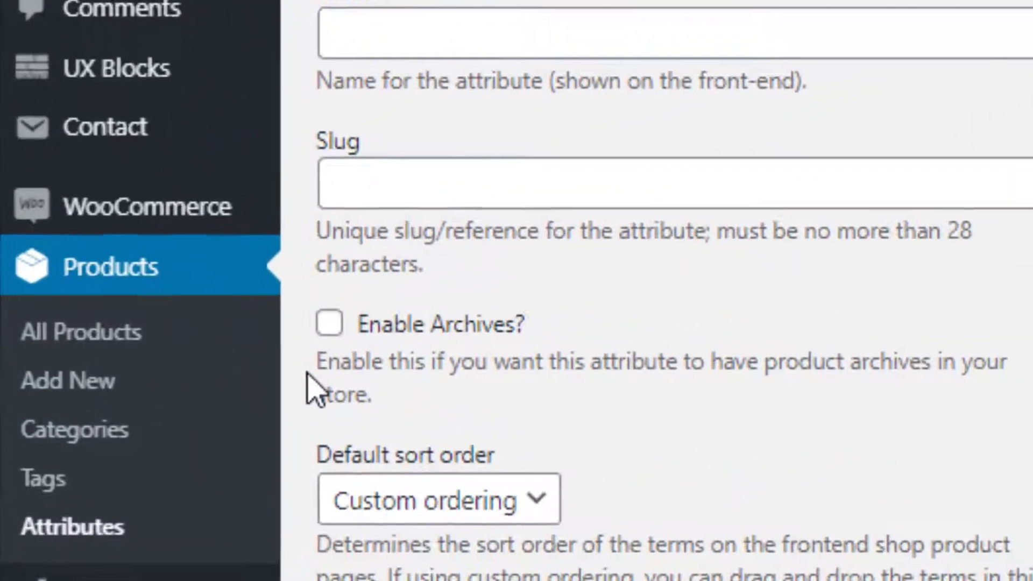
Step: Create a variable product named 'Variable Product' with short description 'you will get various kinds of products here'
click(105, 382)
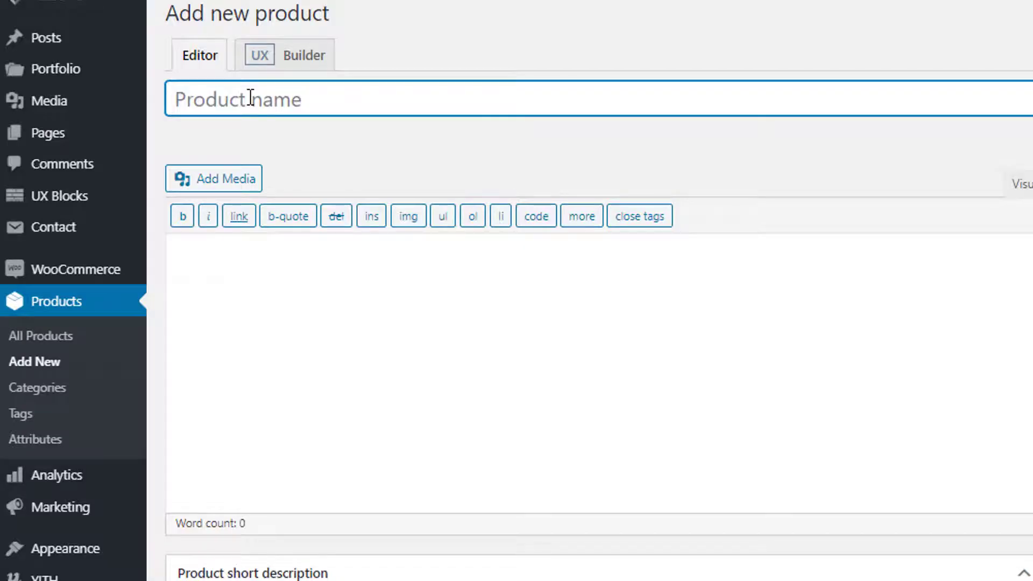
text(Variable Product)
scroll(298, 176, down, 10)
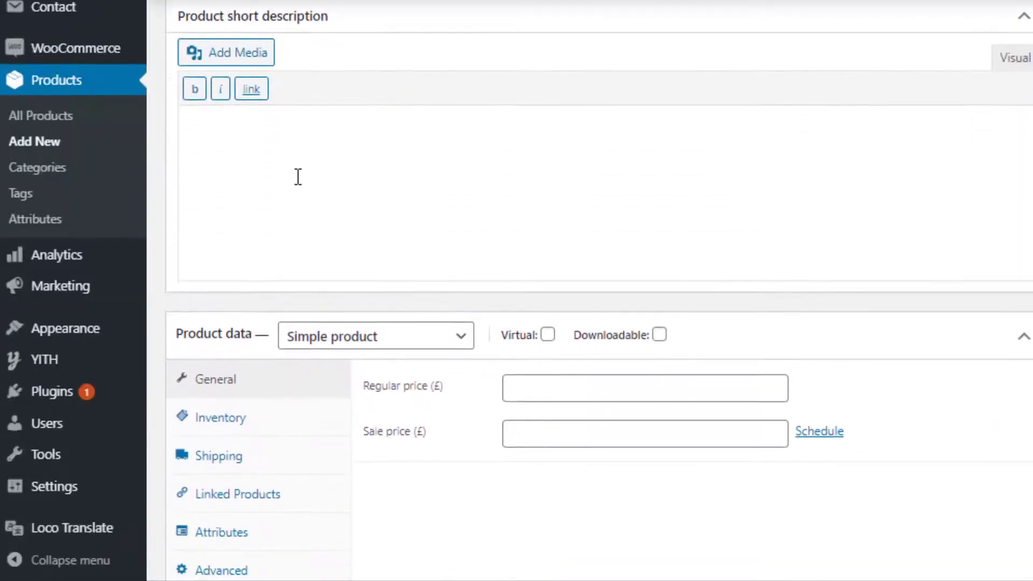
click(298, 176)
text(you will get various kinds of products here)
click(430, 336)
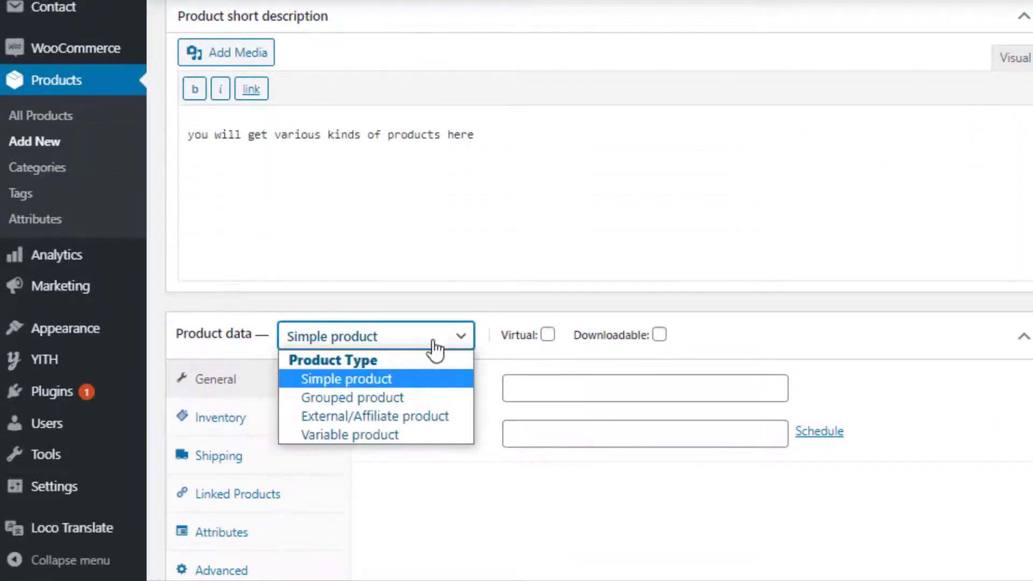
click(399, 435)
Step: Add the Color and Made In attributes to the product
click(223, 495)
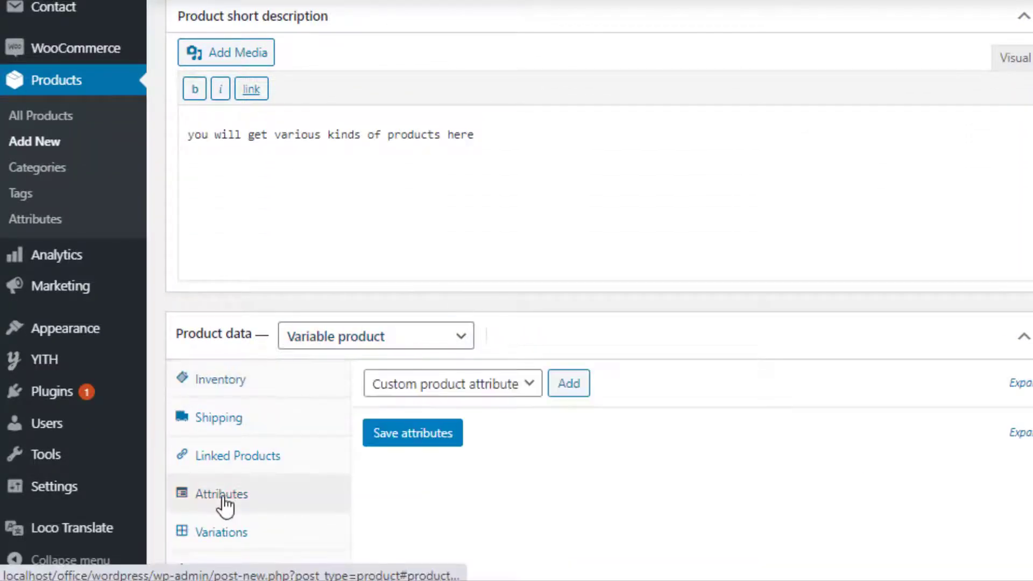
click(452, 383)
click(544, 400)
click(569, 383)
scroll(570, 387, down, 1)
click(452, 343)
click(505, 392)
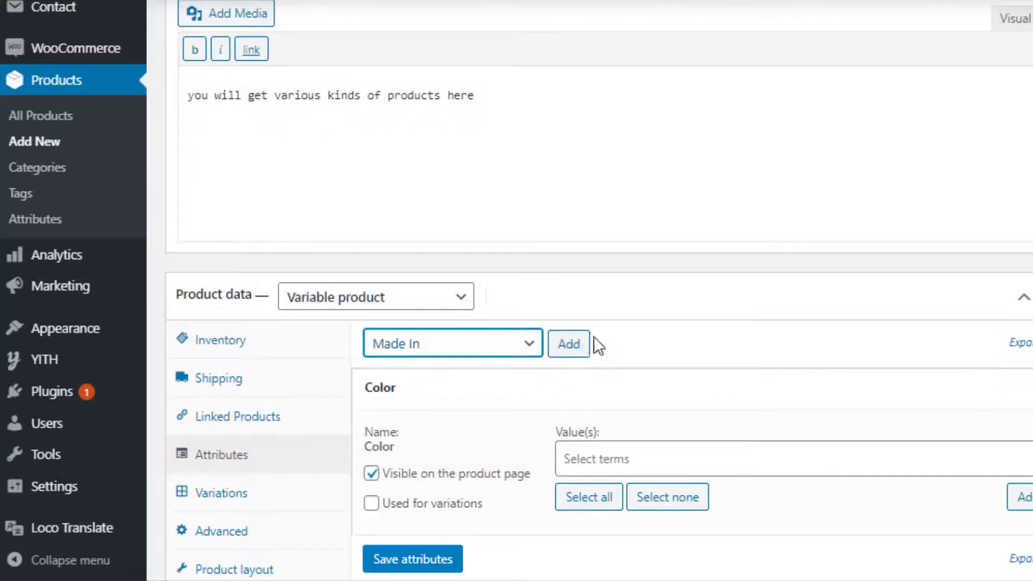
click(569, 343)
Step: Add the Pattern and Size attributes to the product
click(452, 343)
click(467, 423)
click(568, 344)
click(452, 343)
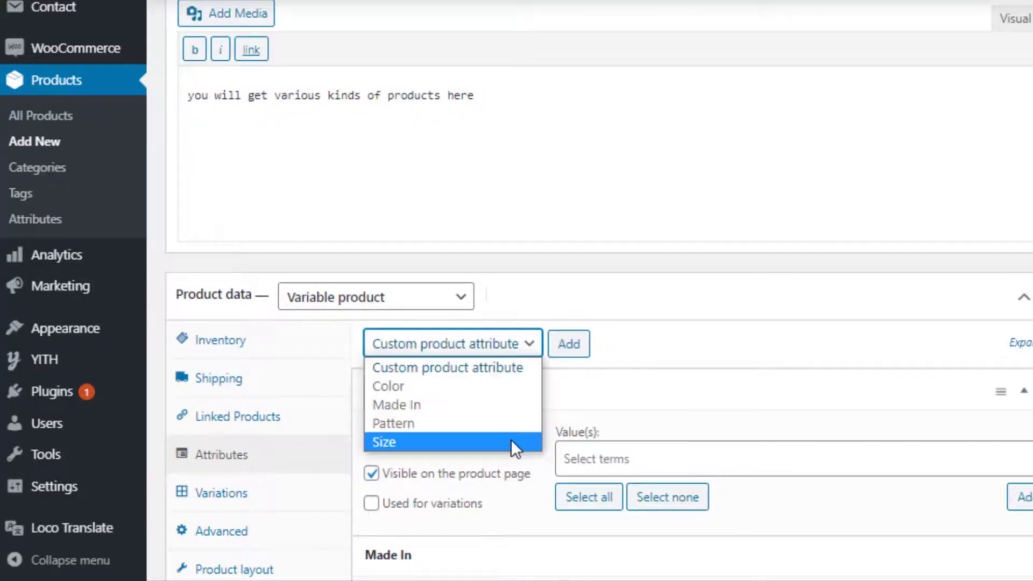
click(511, 441)
click(579, 347)
scroll(556, 105, down, 5)
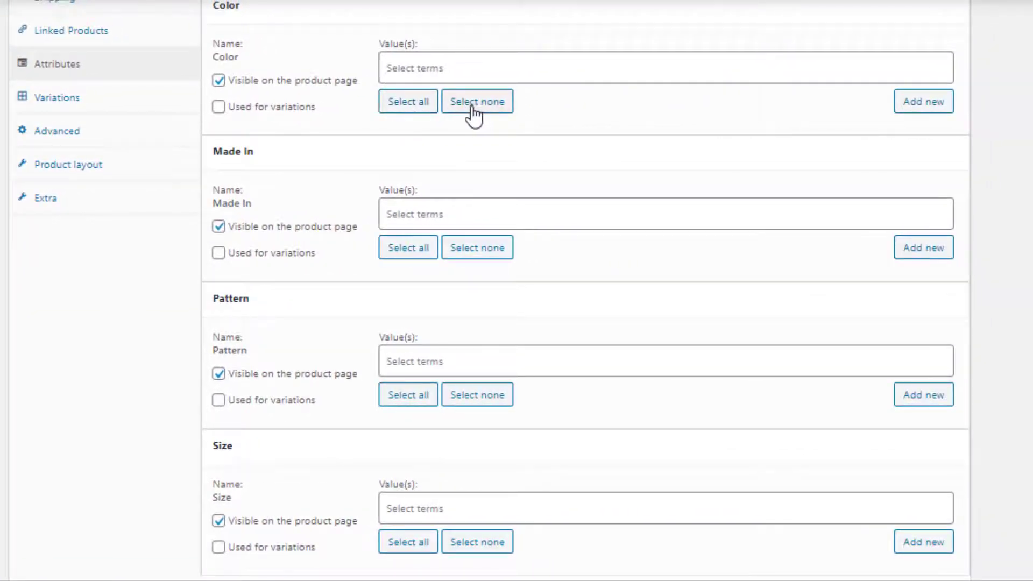
Step: Include all terms of each attribute, mark all four for variations, and save the attributes
click(409, 102)
click(219, 107)
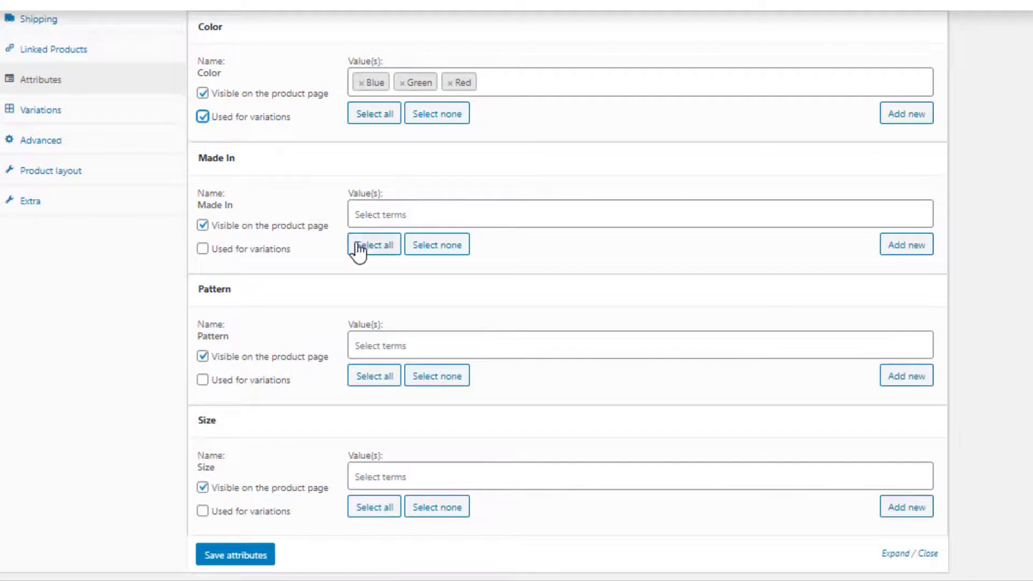
click(359, 250)
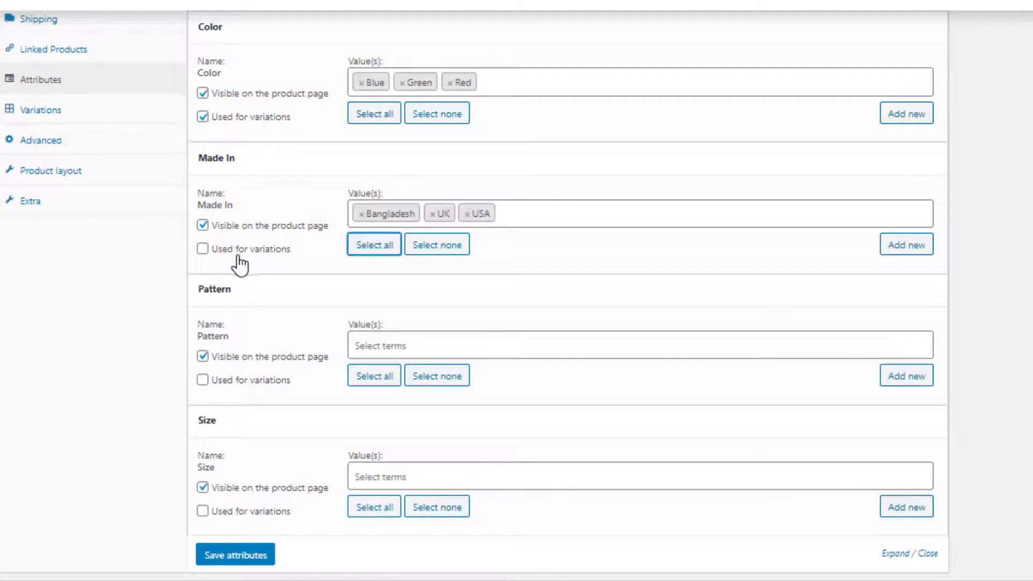
click(215, 251)
click(359, 380)
click(203, 380)
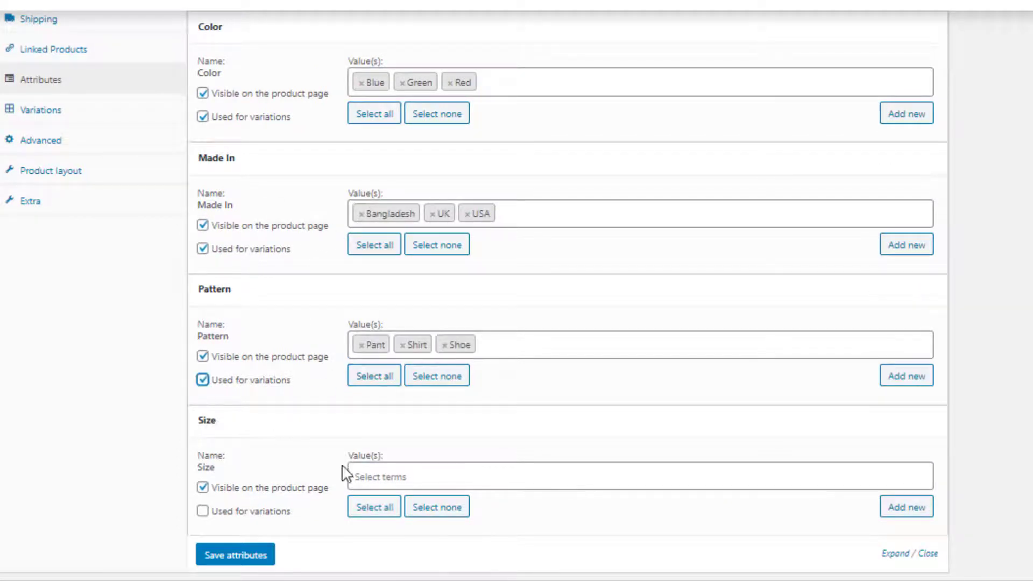
click(375, 507)
click(203, 511)
click(208, 554)
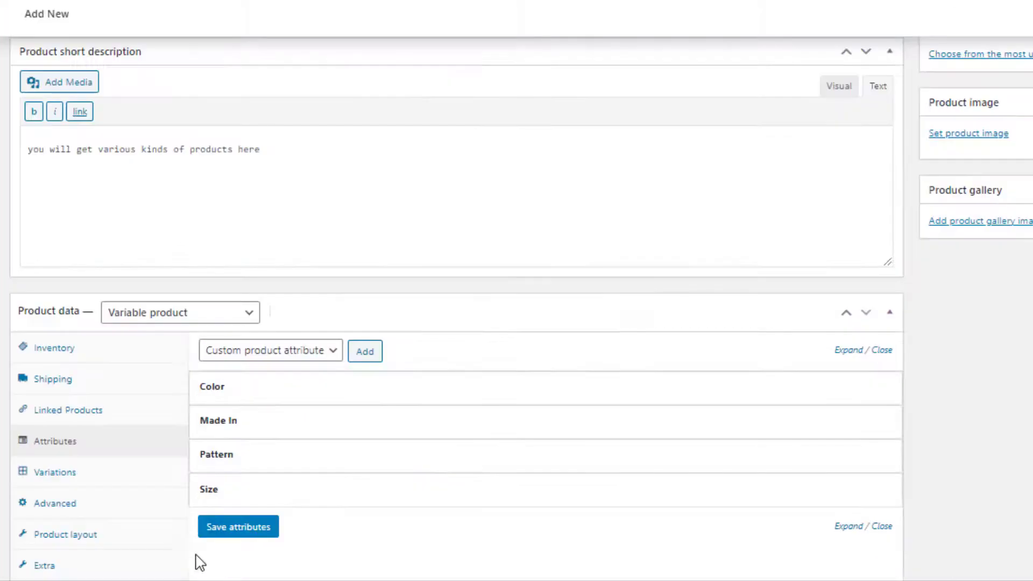
click(66, 473)
Step: Generate variations from all attributes
click(393, 355)
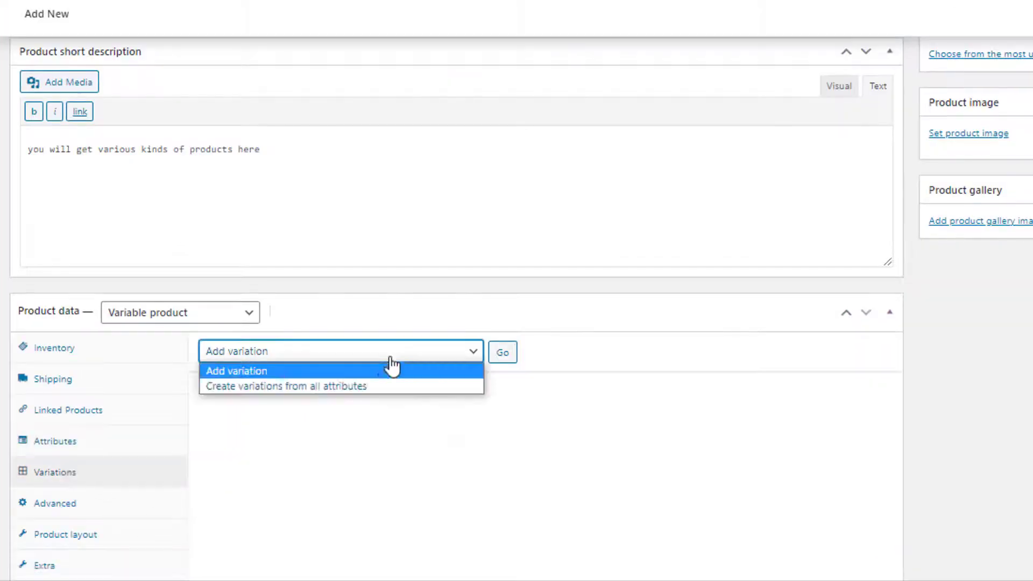
click(346, 385)
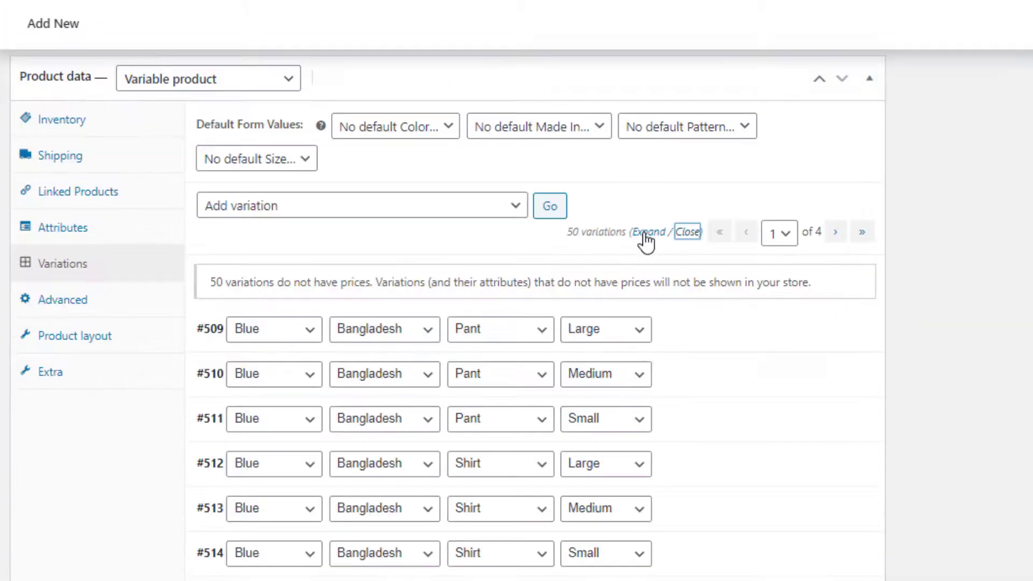
click(647, 233)
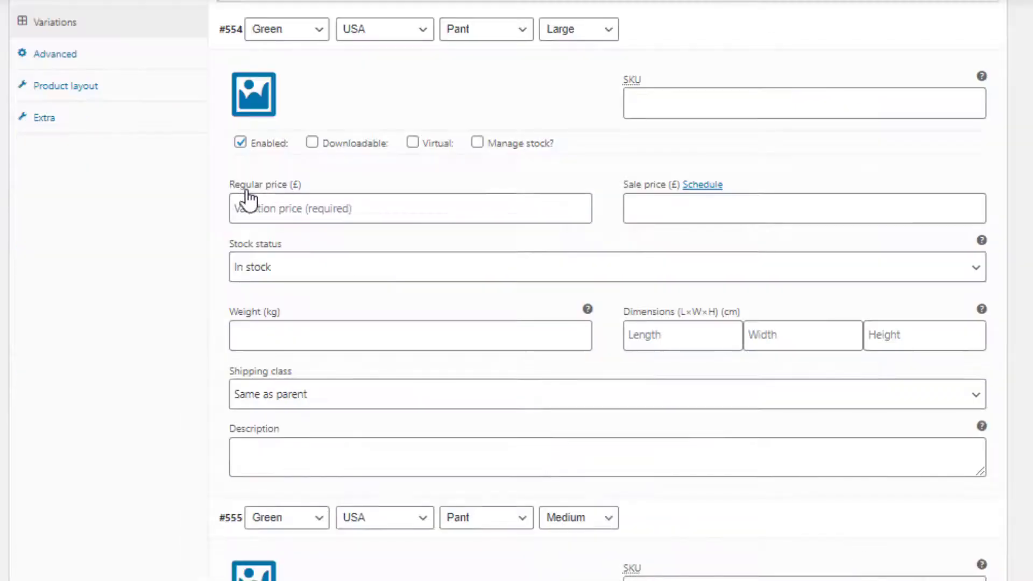
Step: Price variations #554–#558 at 60, 61, 62, 63 and 64, save, then pick the green pants picture
click(261, 214)
text(60)
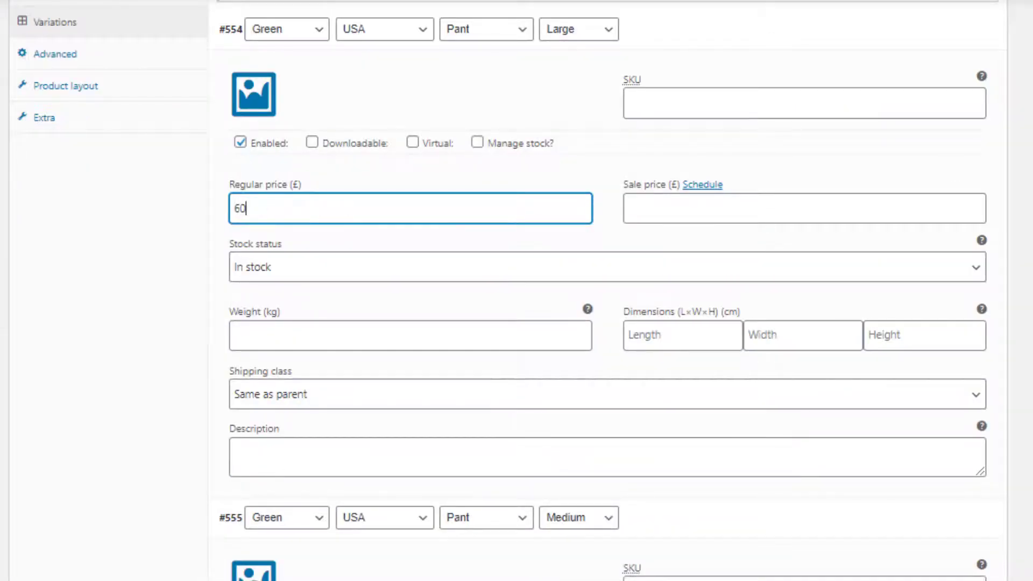
scroll(504, 422, down, 5)
click(505, 422)
text(61)
scroll(253, 540, down, 7)
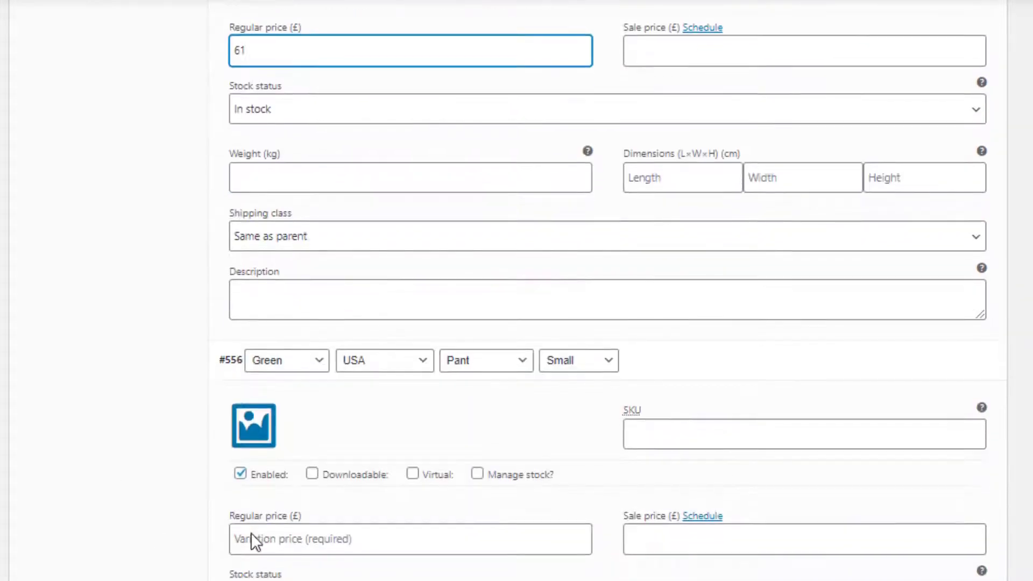
click(254, 540)
text(62)
scroll(334, 560, down, 8)
click(334, 560)
text(63)
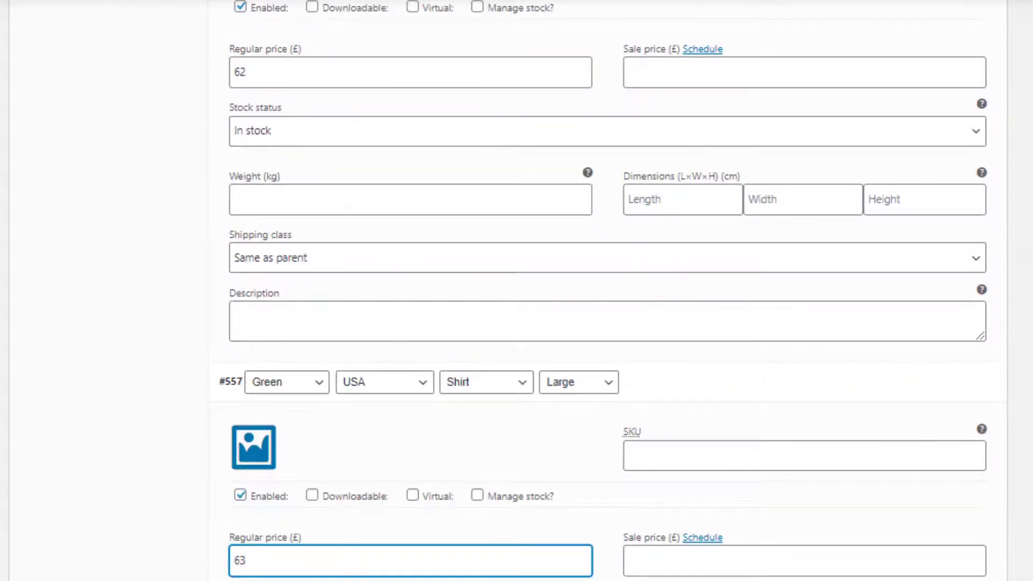
scroll(334, 560, down, 9)
click(396, 496)
text(64)
scroll(397, 495, down, 5)
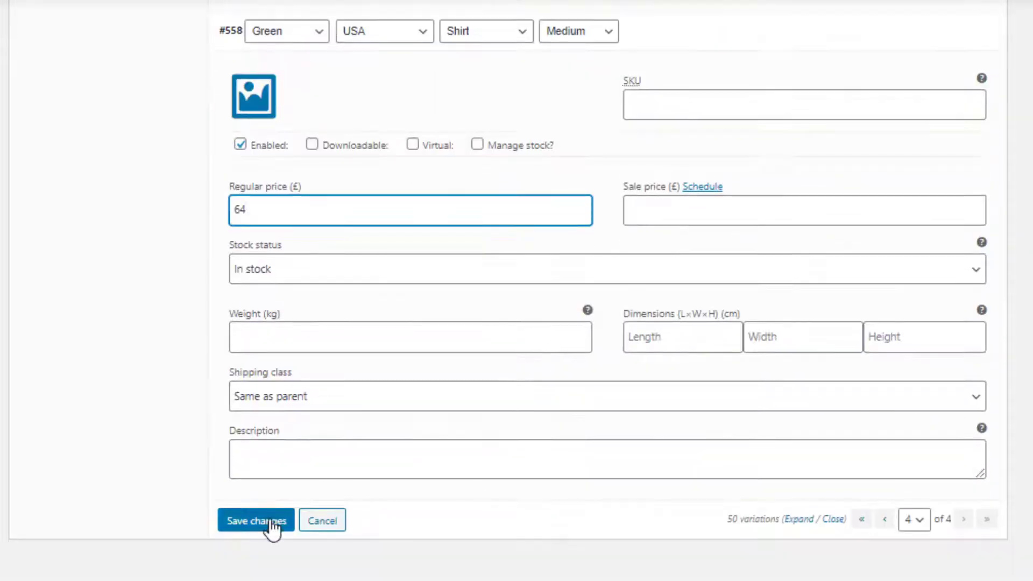
click(272, 525)
click(263, 102)
click(406, 110)
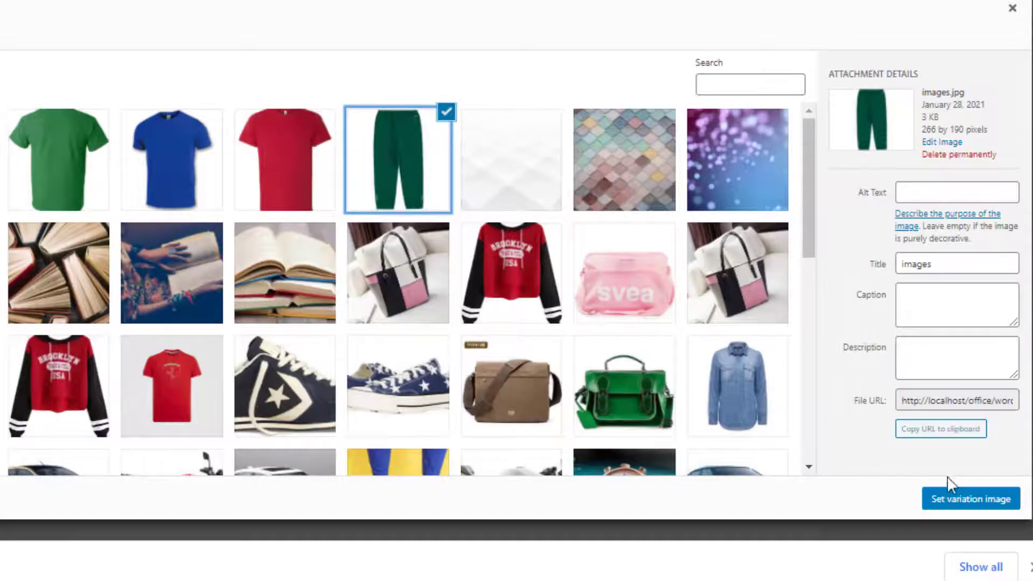
Step: Set green-shirt.jpg as the image of variation #558 (Green, USA, Shirt, Medium)
click(967, 506)
click(107, 124)
click(58, 159)
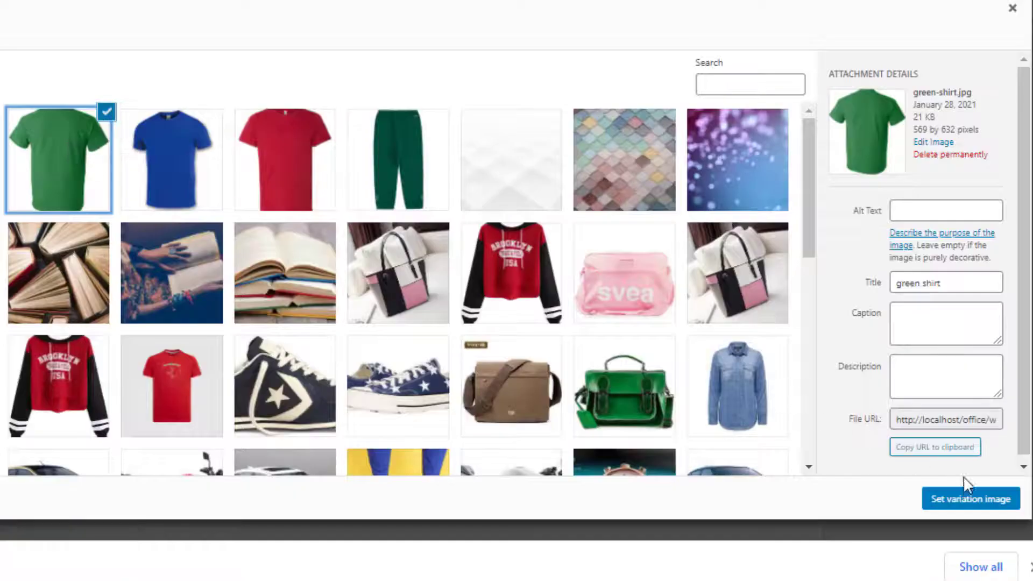
click(947, 499)
scroll(947, 499, down, 2)
scroll(430, 285, down, 2)
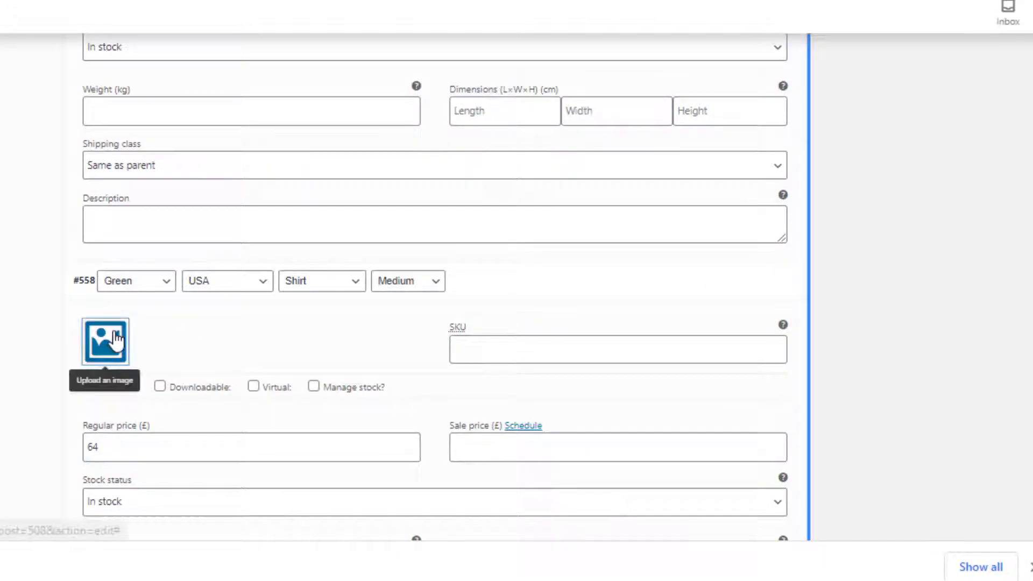
click(106, 339)
click(99, 164)
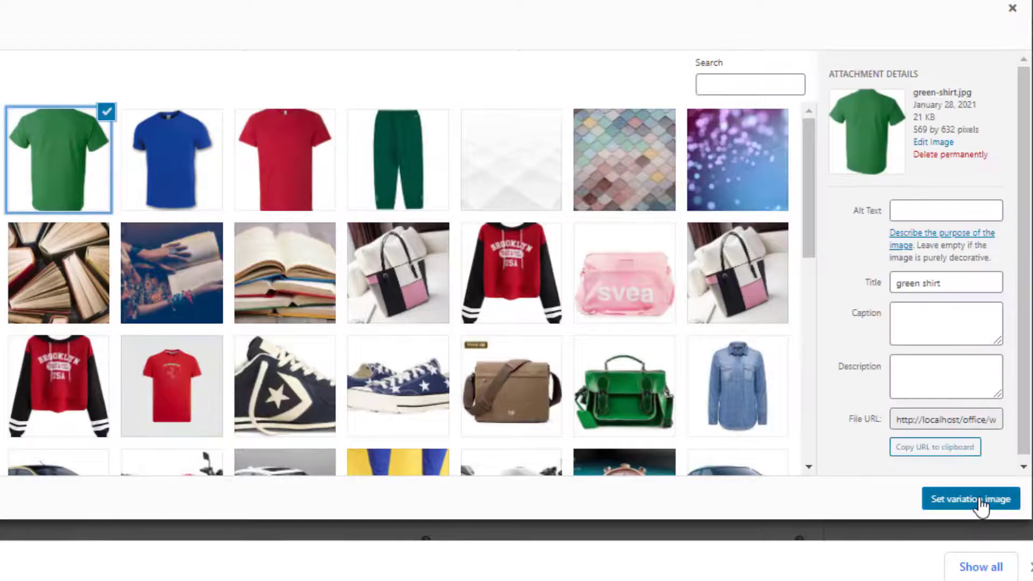
click(922, 500)
Step: Save the variations and make the blue-shirt outfit photo the product image
click(115, 462)
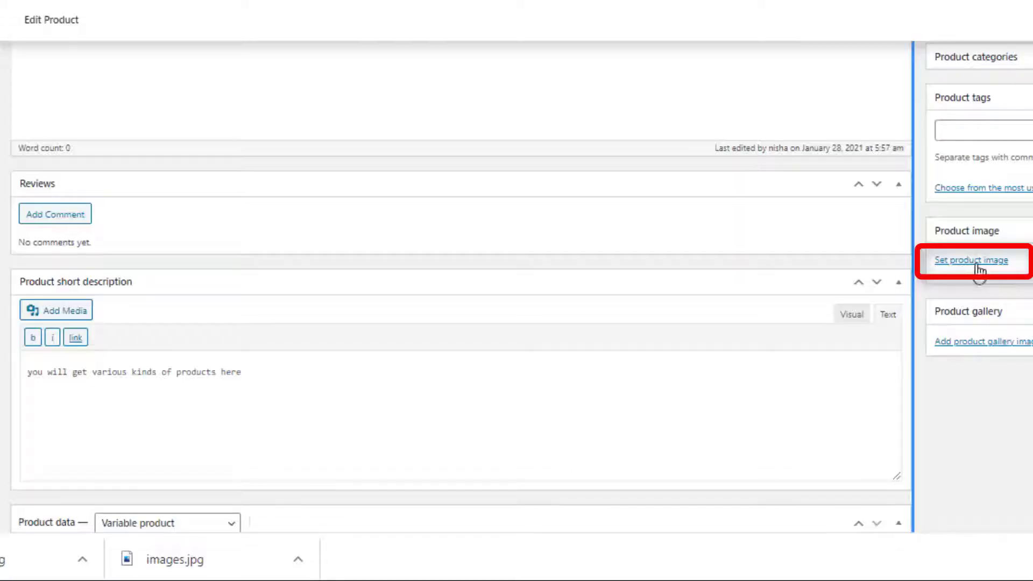
click(976, 262)
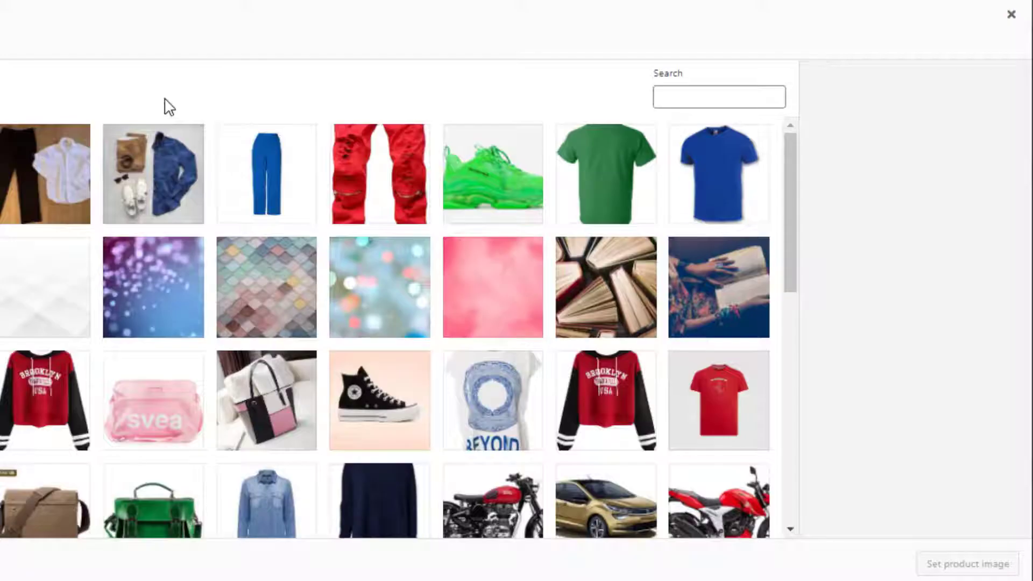
click(178, 194)
click(966, 561)
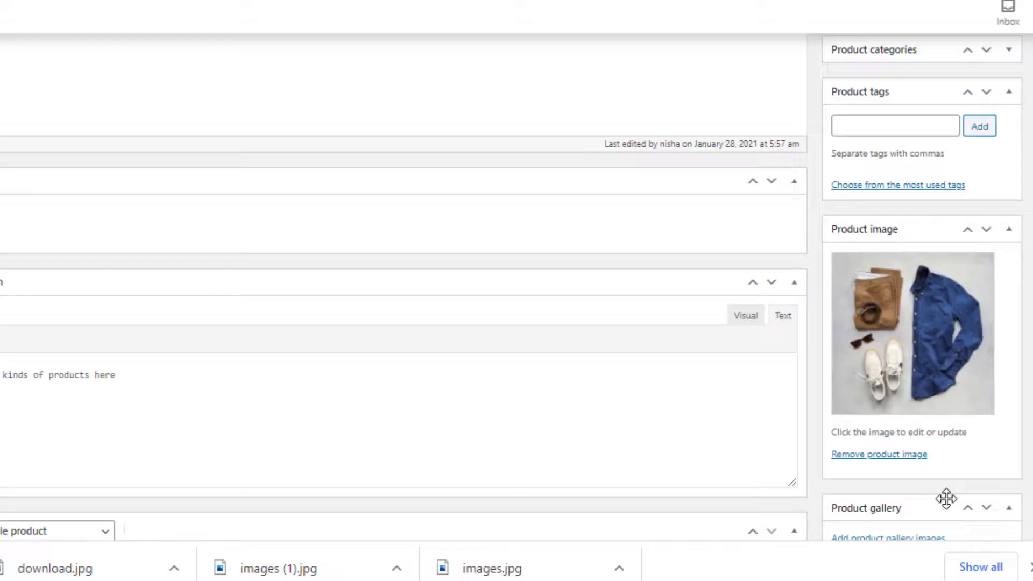
Step: Publish the product and go to its storefront page
scroll(946, 499, up, 3)
click(994, 147)
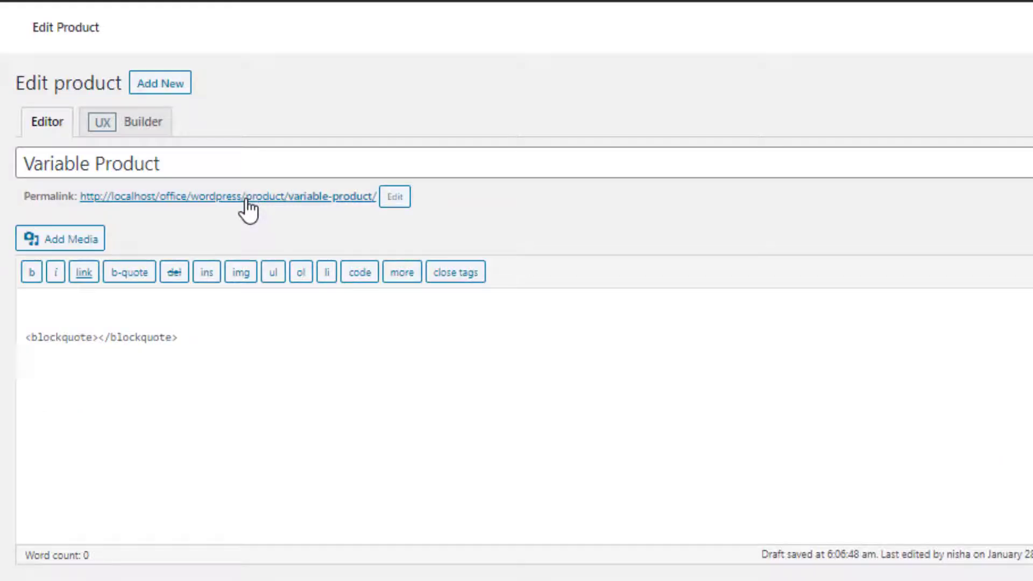
click(246, 198)
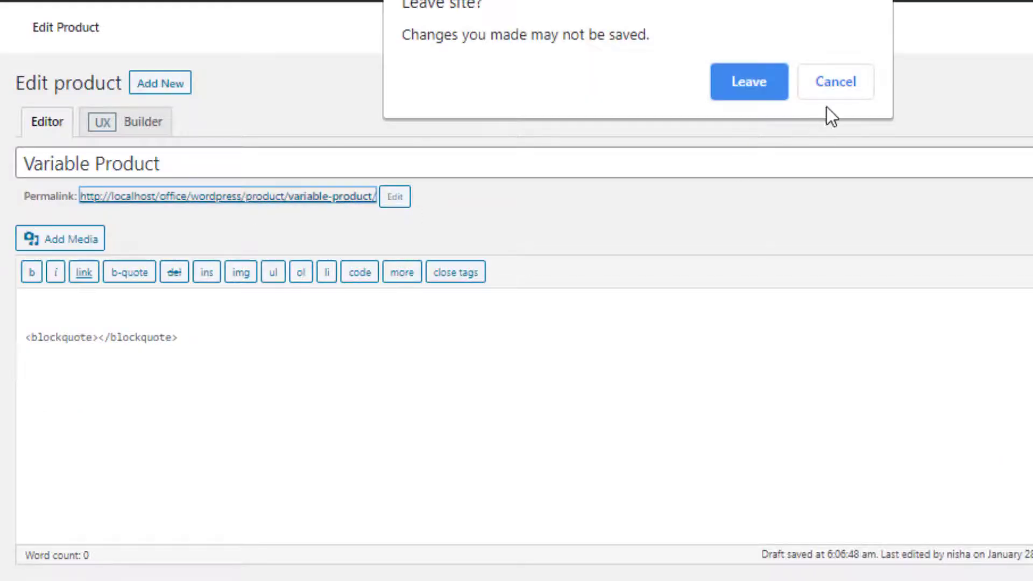
click(759, 92)
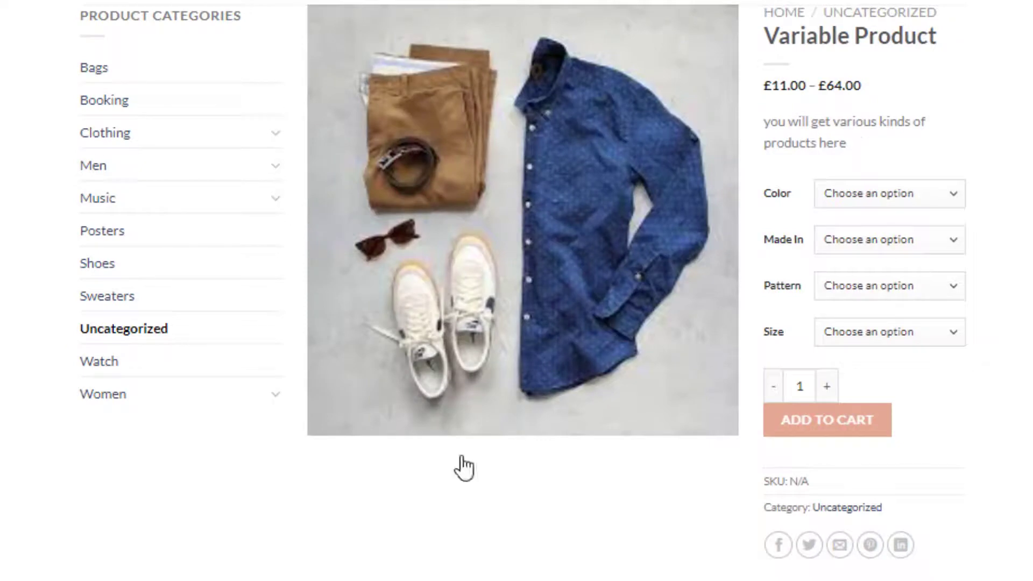
Step: Choose Blue, Bangladesh, Shirt and Large in the product page dropdowns
click(959, 199)
click(930, 230)
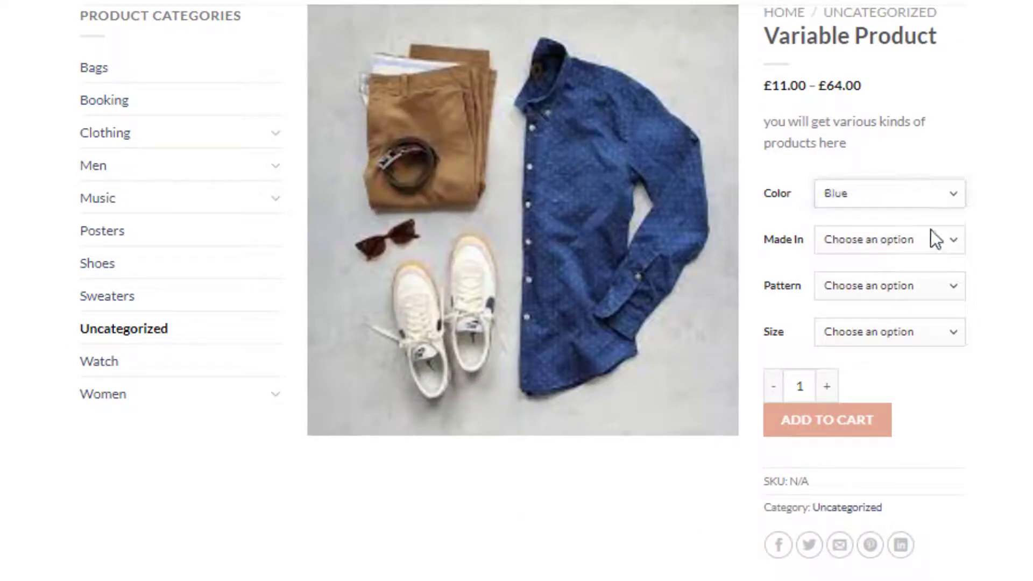
click(931, 237)
click(925, 277)
click(922, 287)
click(913, 337)
click(914, 332)
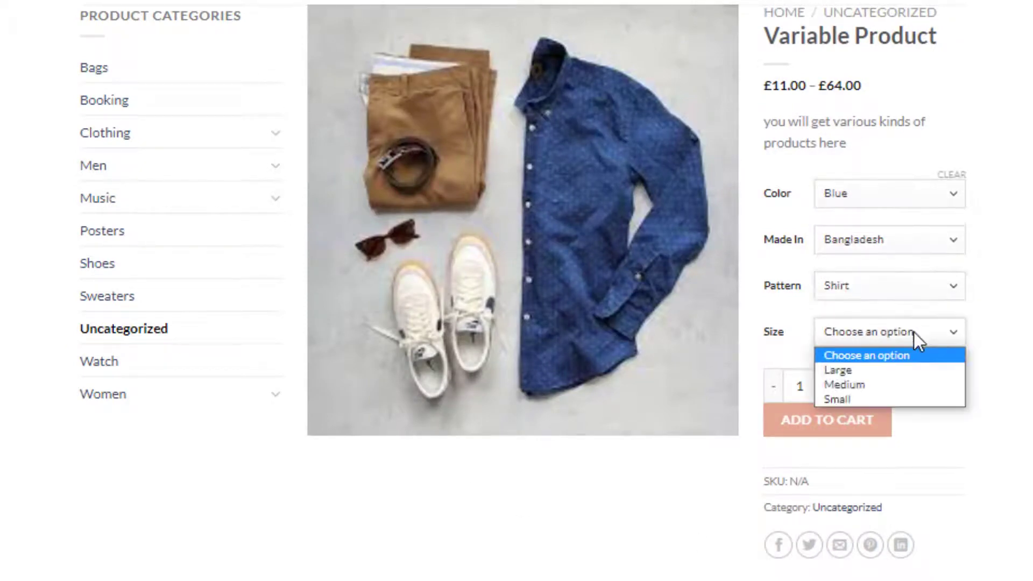
click(910, 370)
Step: Switch the colour to Green and review the Made In, Pattern and Size options
click(833, 195)
click(834, 239)
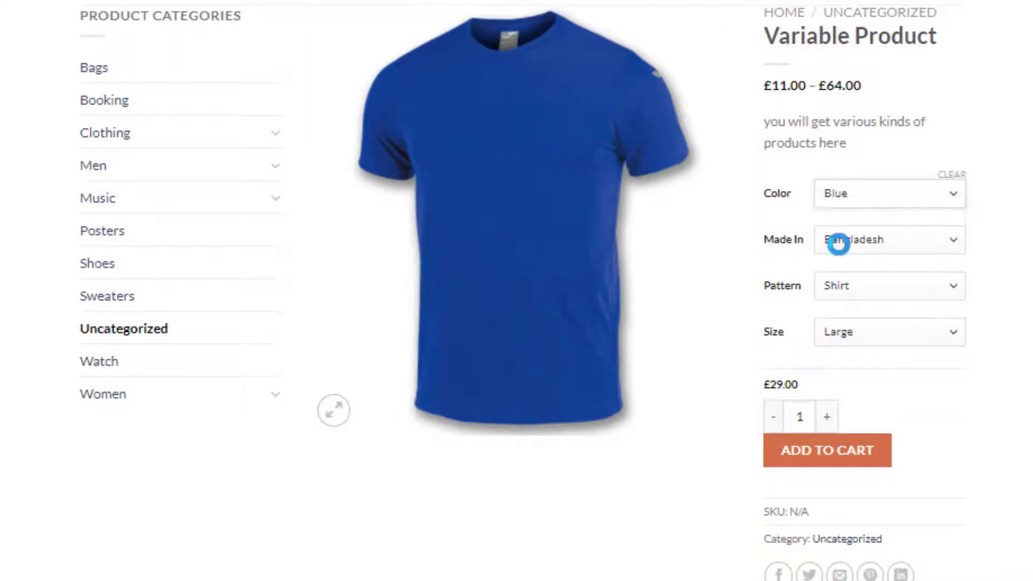
click(953, 198)
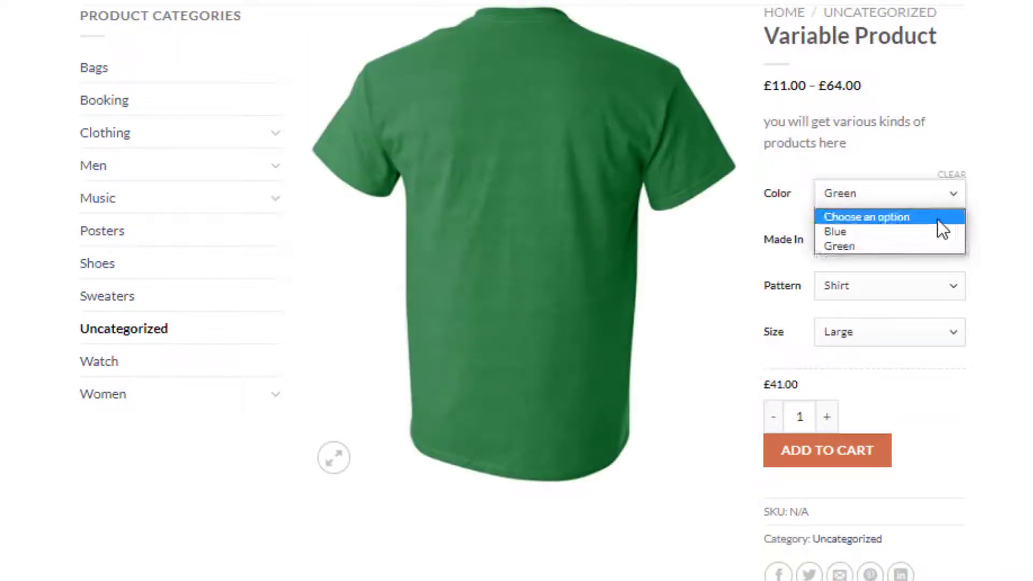
click(934, 244)
click(951, 244)
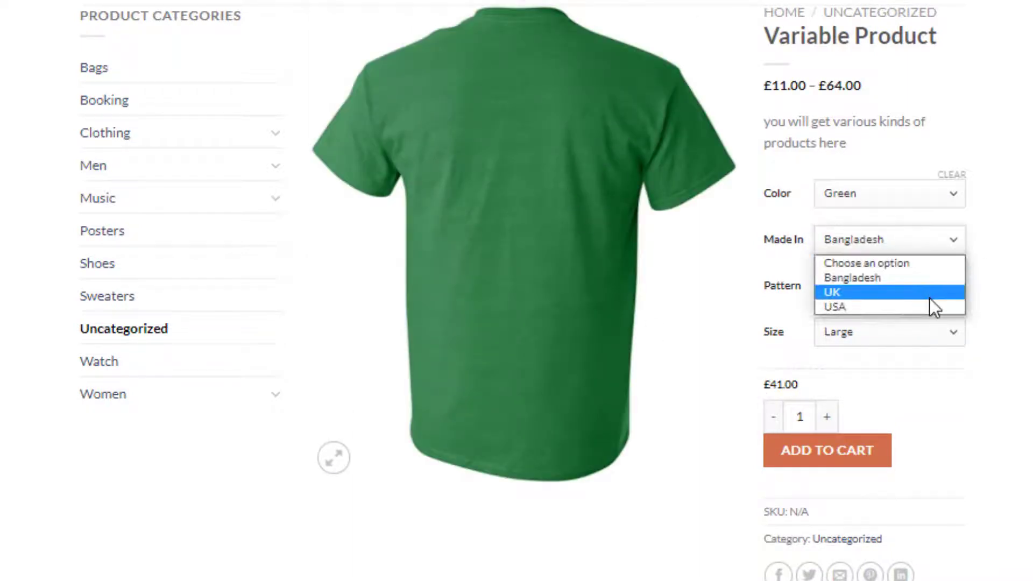
click(974, 291)
click(952, 291)
click(979, 348)
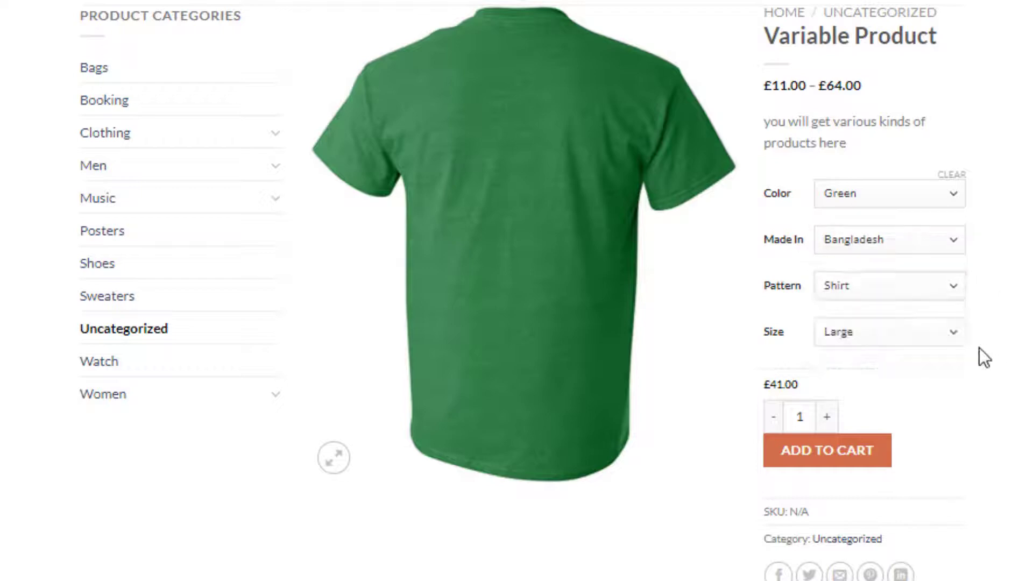
click(915, 338)
key(Escape)
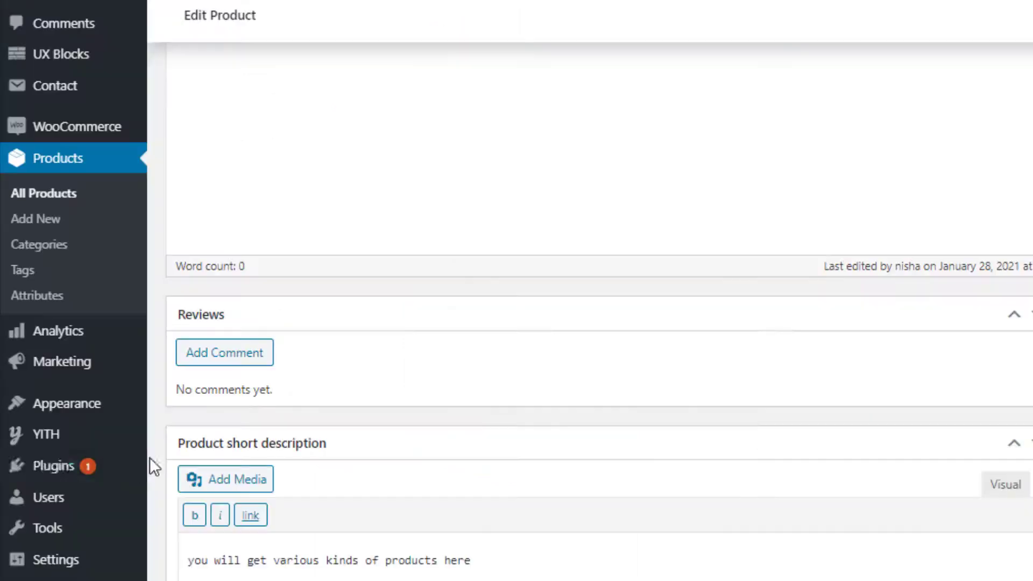
Step: Find 'variation swatches for woocommerce' under Plugins > Add New, install it and activate it
mouse_move(127, 461)
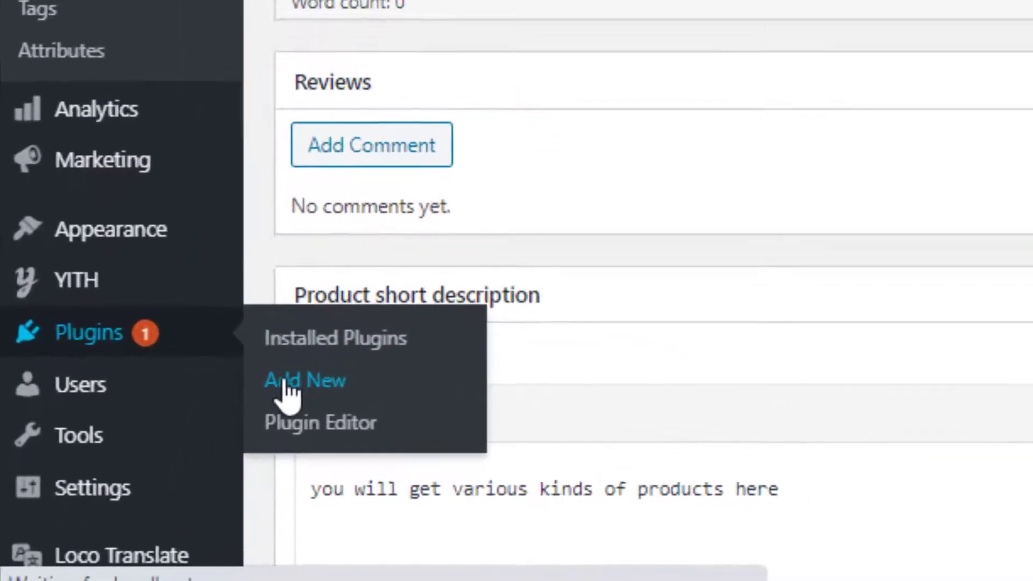
click(286, 383)
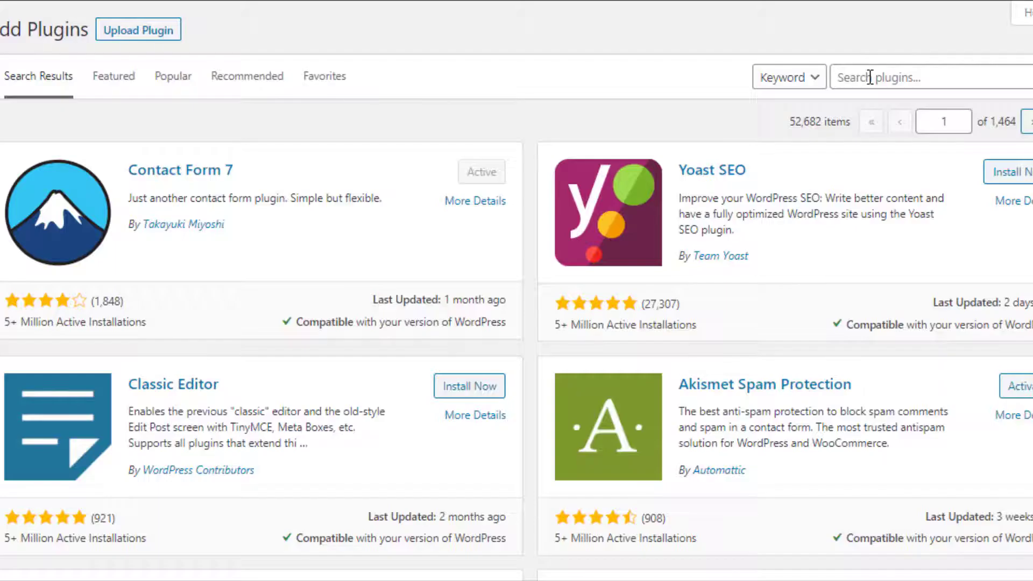
click(867, 74)
text(variation swatches for woocommerce)
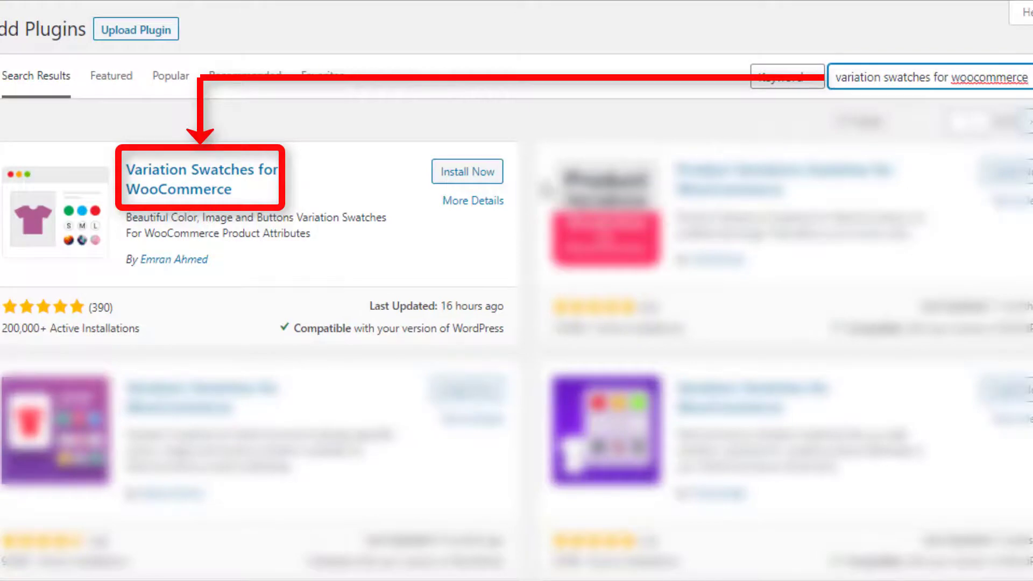
click(527, 164)
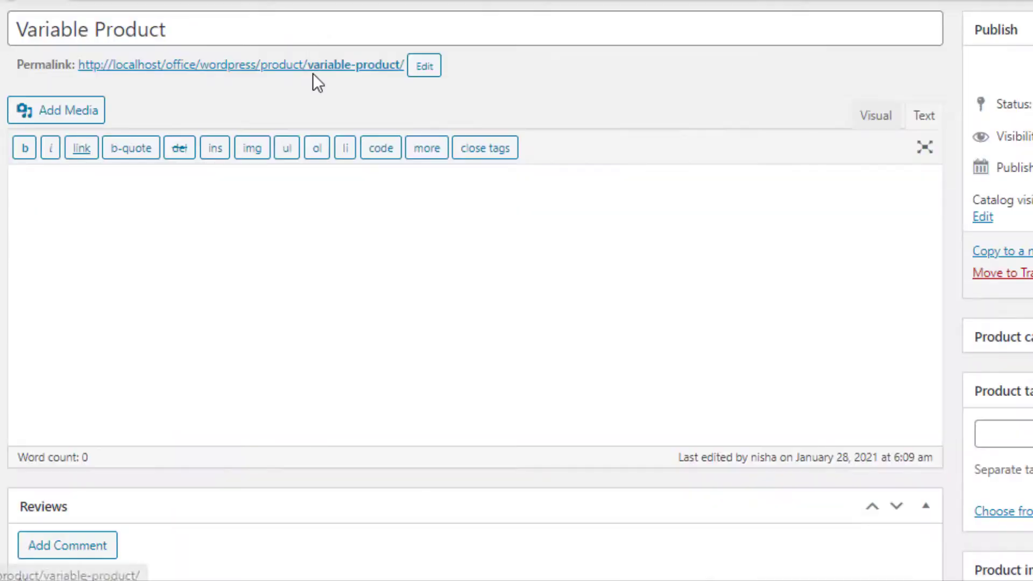
click(312, 66)
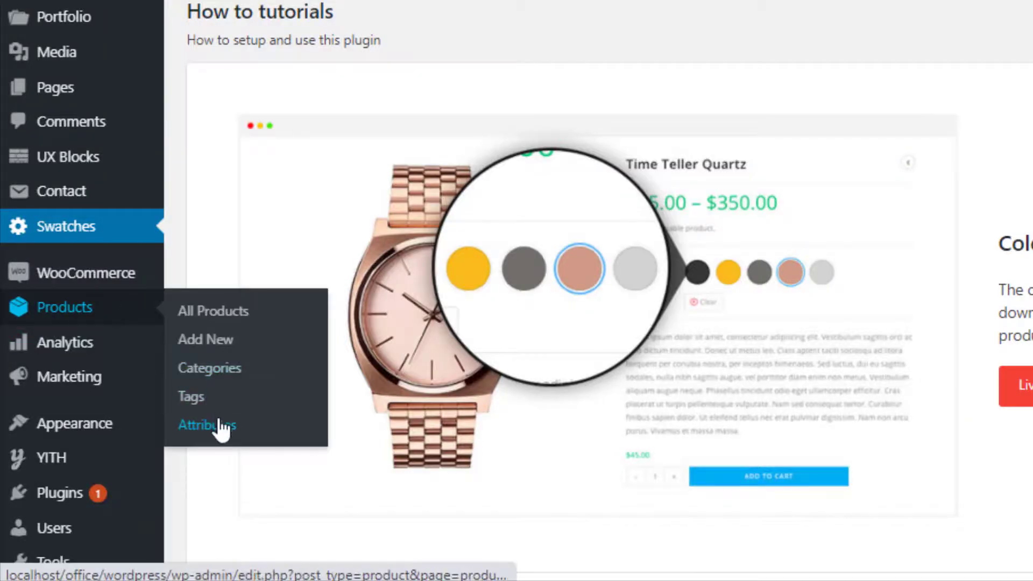
Step: Set the Color attribute's display type to Color and update it
click(221, 428)
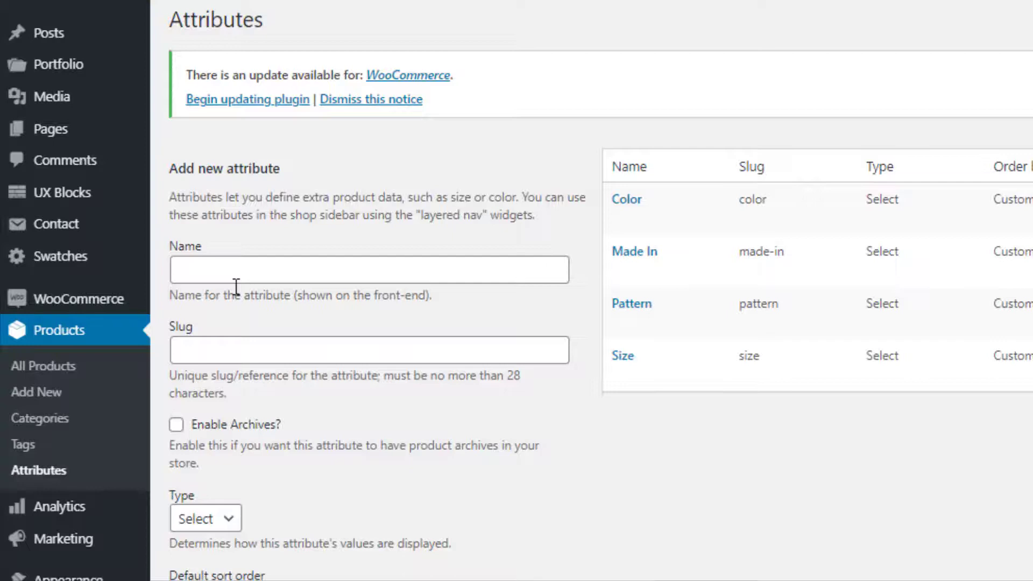
mouse_move(637, 223)
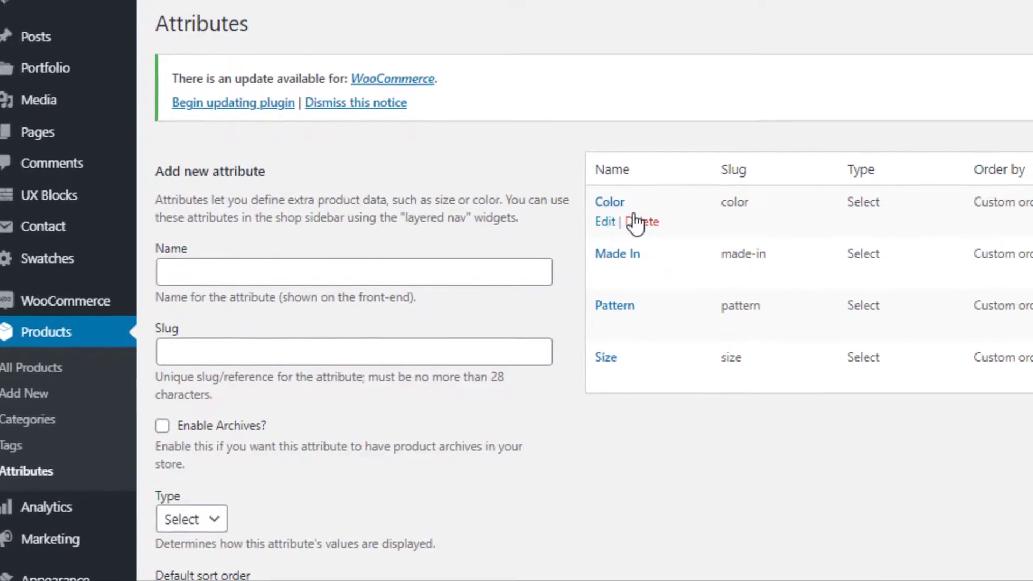
click(452, 246)
click(492, 407)
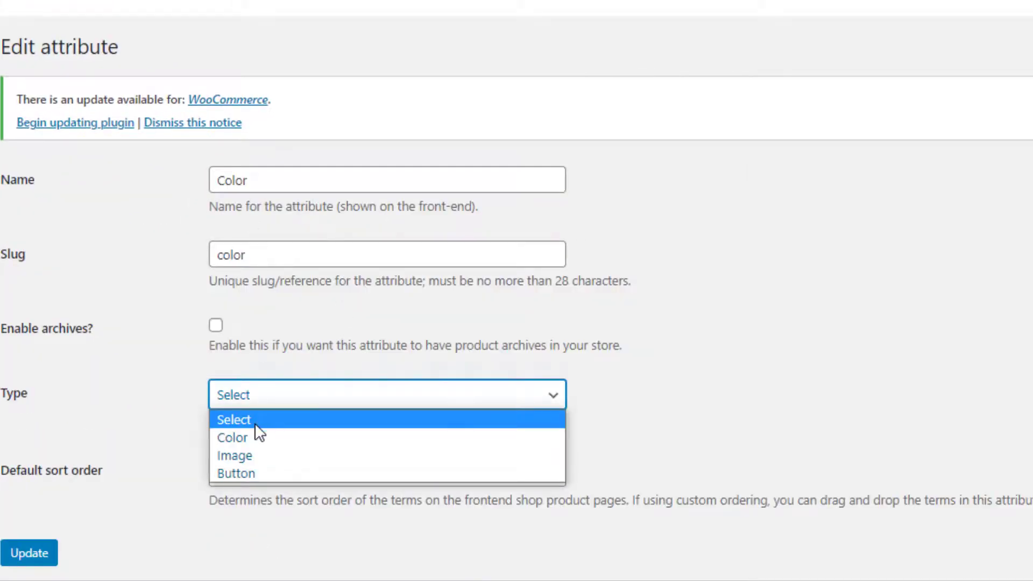
click(241, 437)
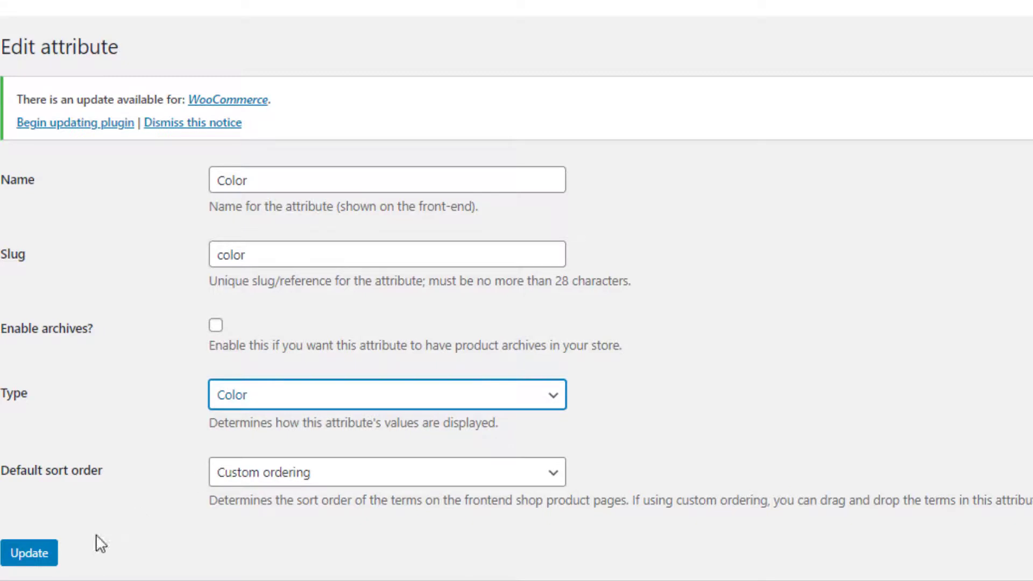
click(33, 558)
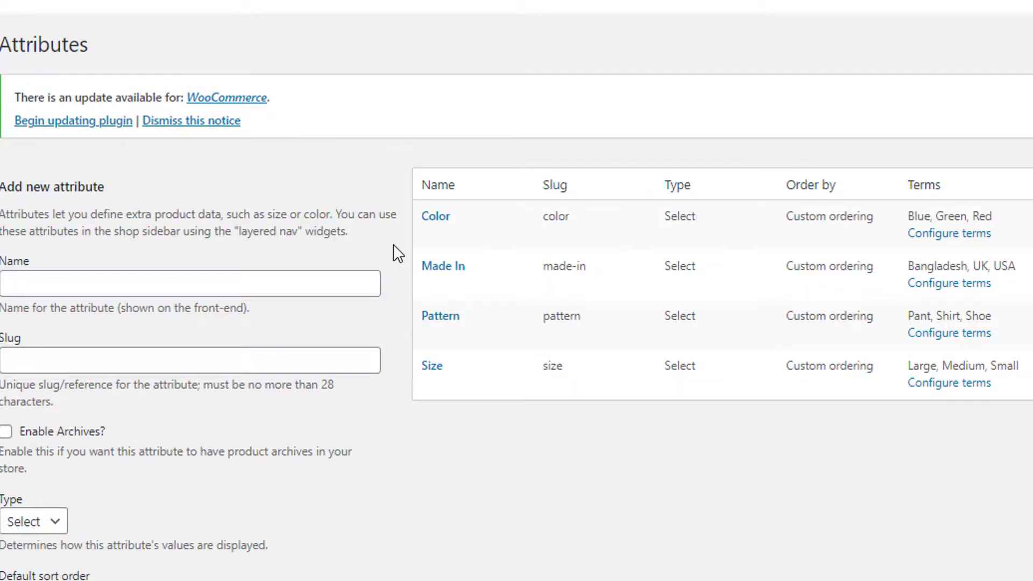
Step: Set Made In to Radio, Pattern to Image and Size to Button display types
click(430, 282)
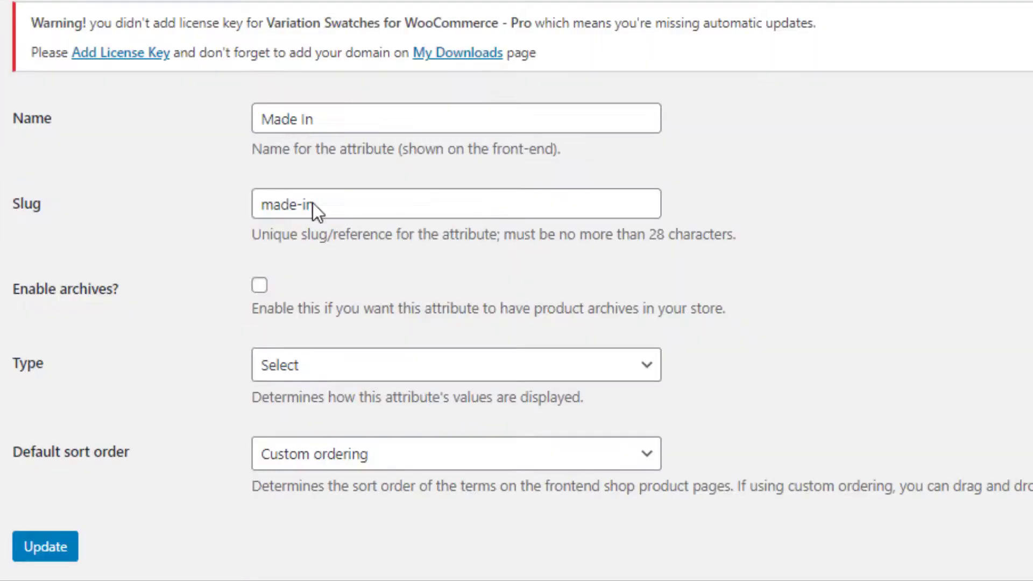
click(643, 365)
click(429, 485)
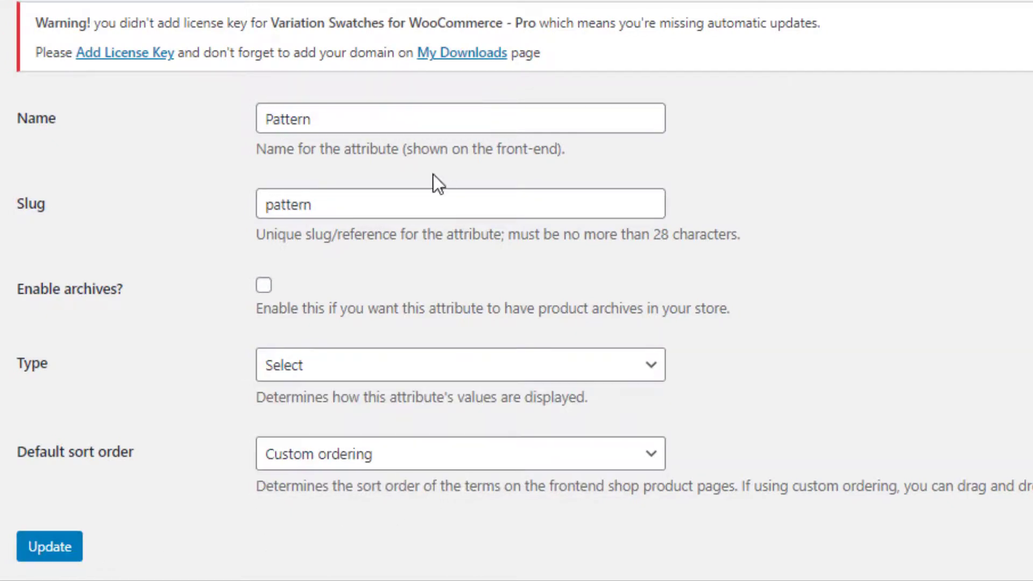
click(317, 365)
click(319, 437)
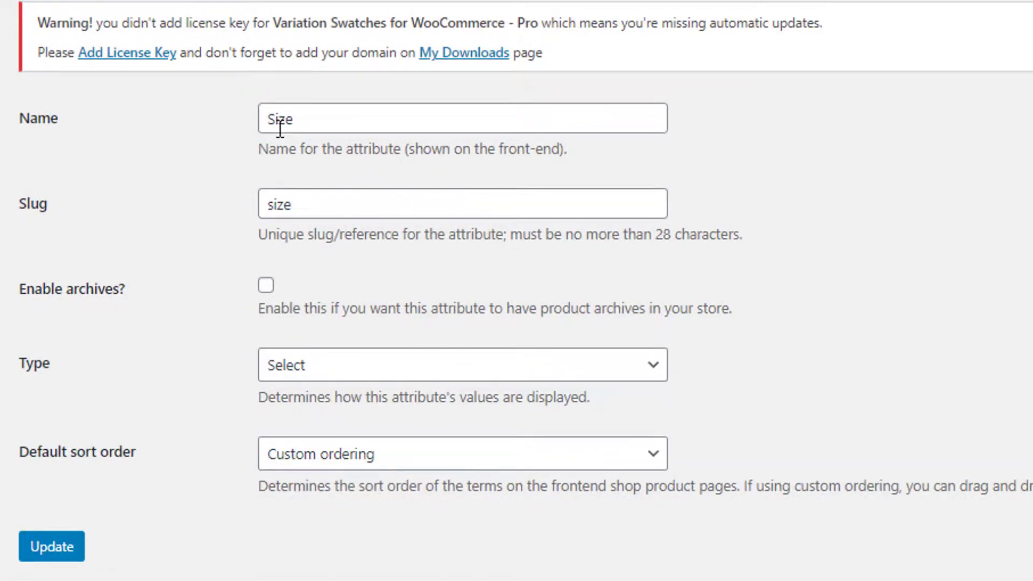
click(321, 366)
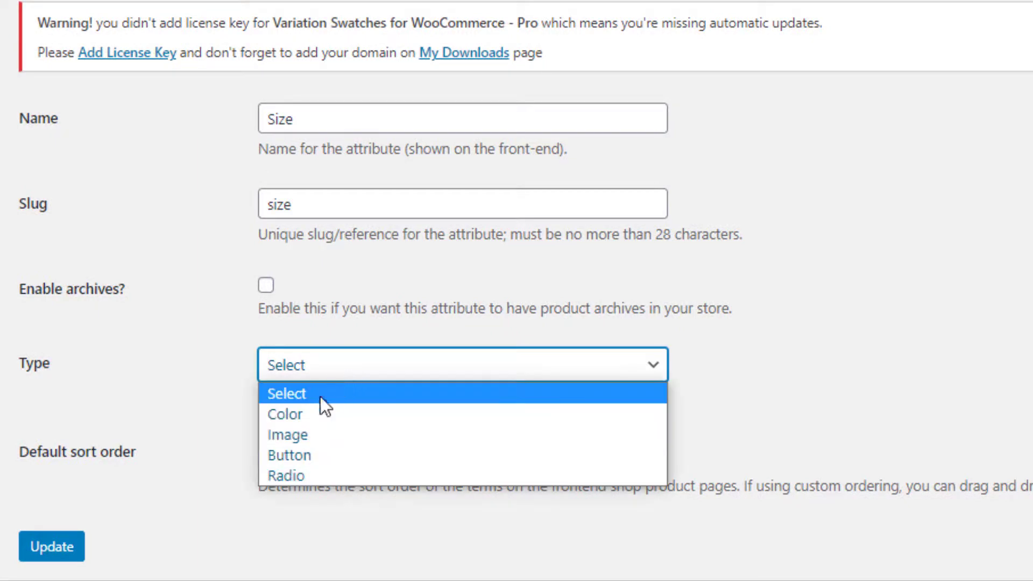
click(302, 453)
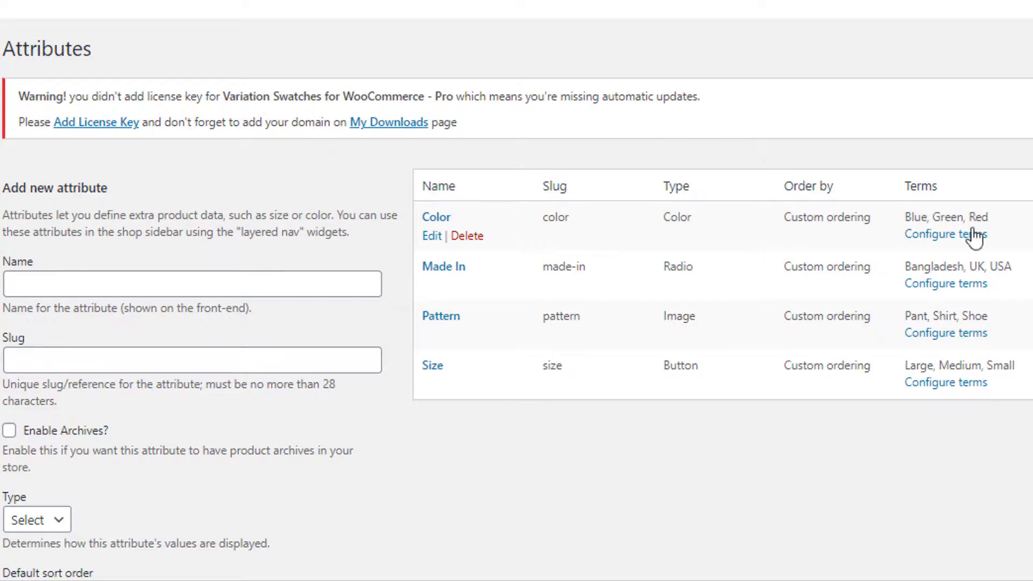
Step: Give the Color terms Blue, Green and Red their matching blue, green and red colours
click(954, 238)
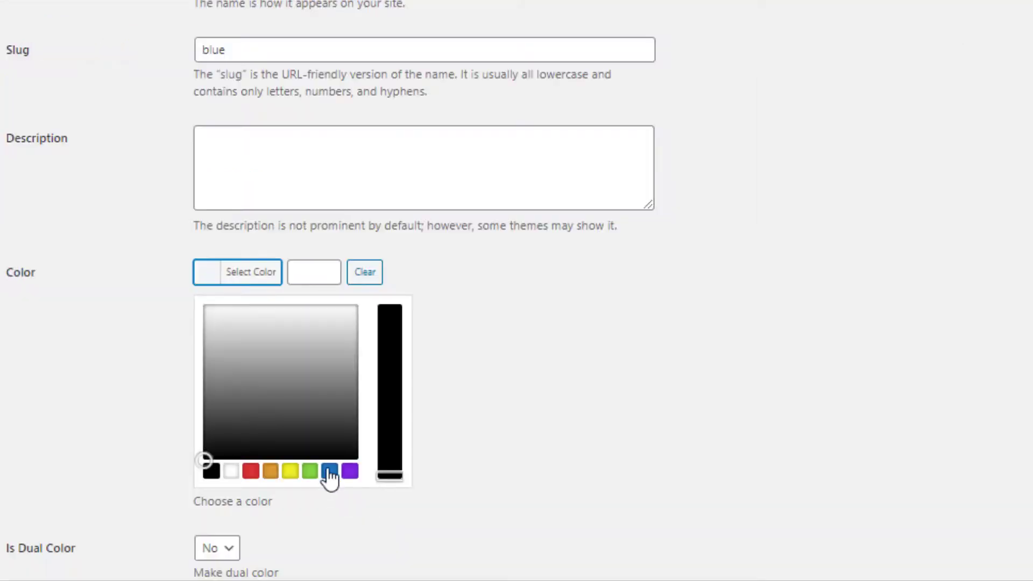
click(329, 470)
scroll(271, 522, down, 2)
scroll(271, 522, down, 3)
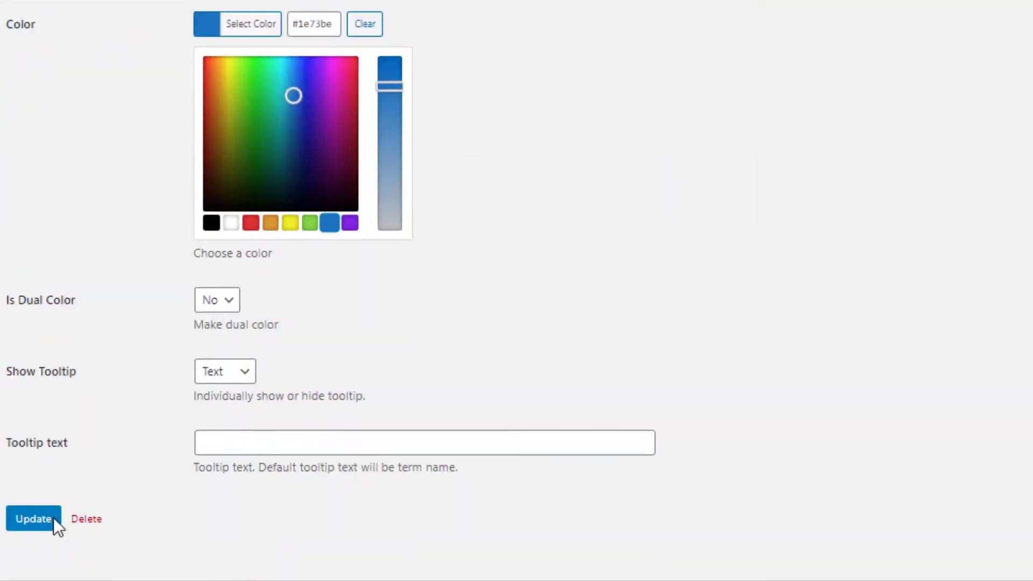
click(48, 523)
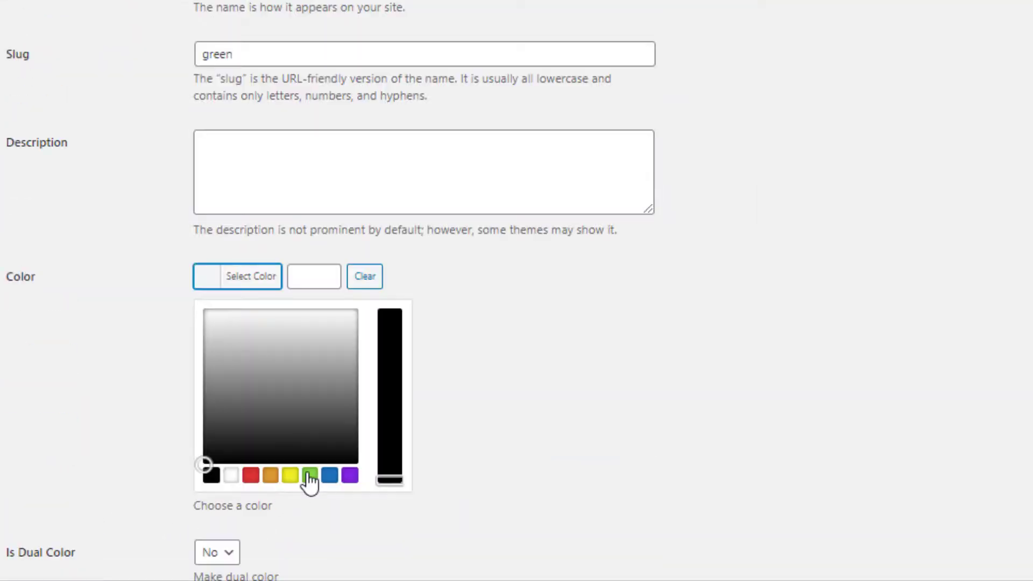
click(311, 479)
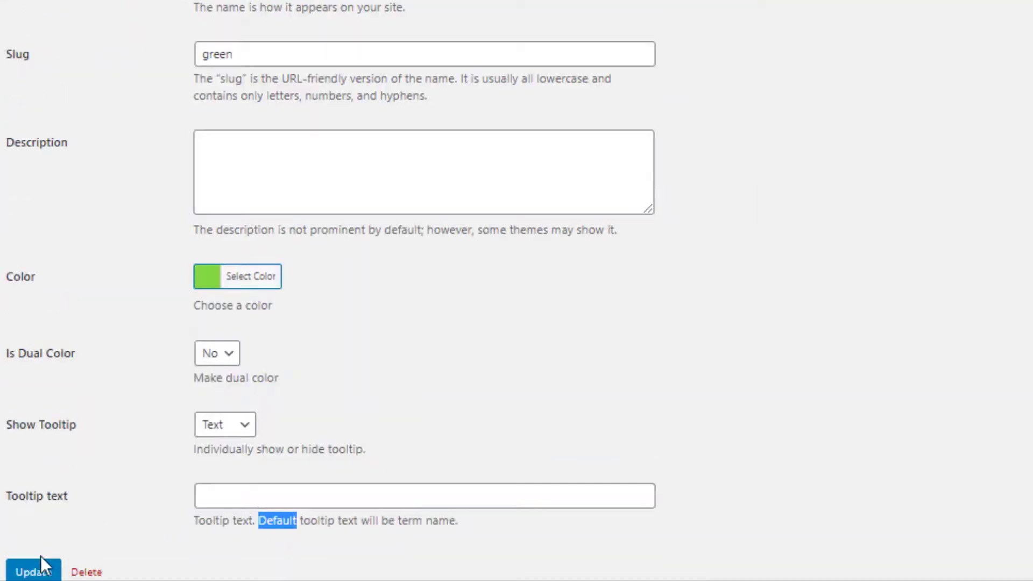
click(39, 564)
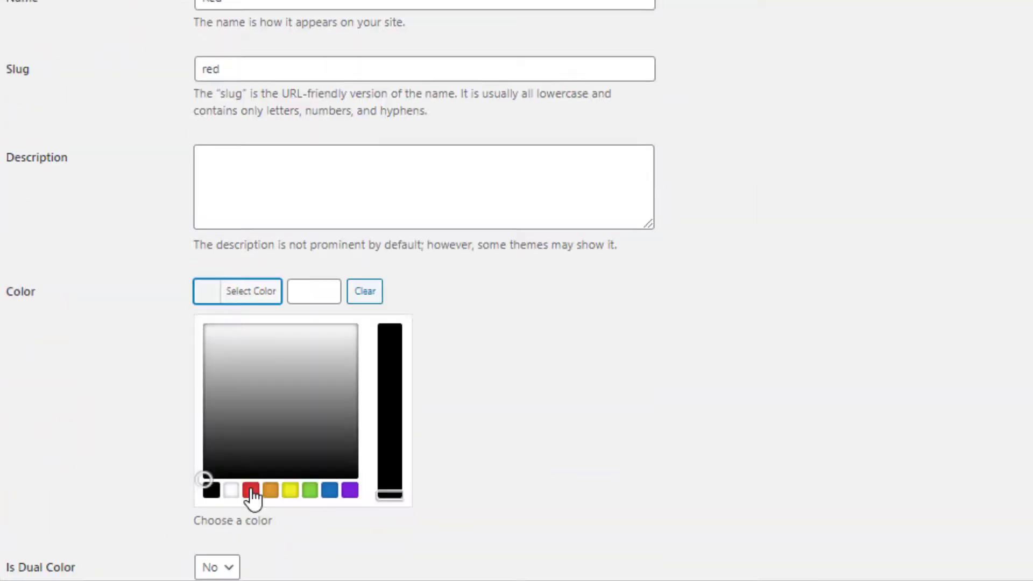
click(251, 489)
scroll(456, 481, down, 2)
scroll(457, 481, down, 3)
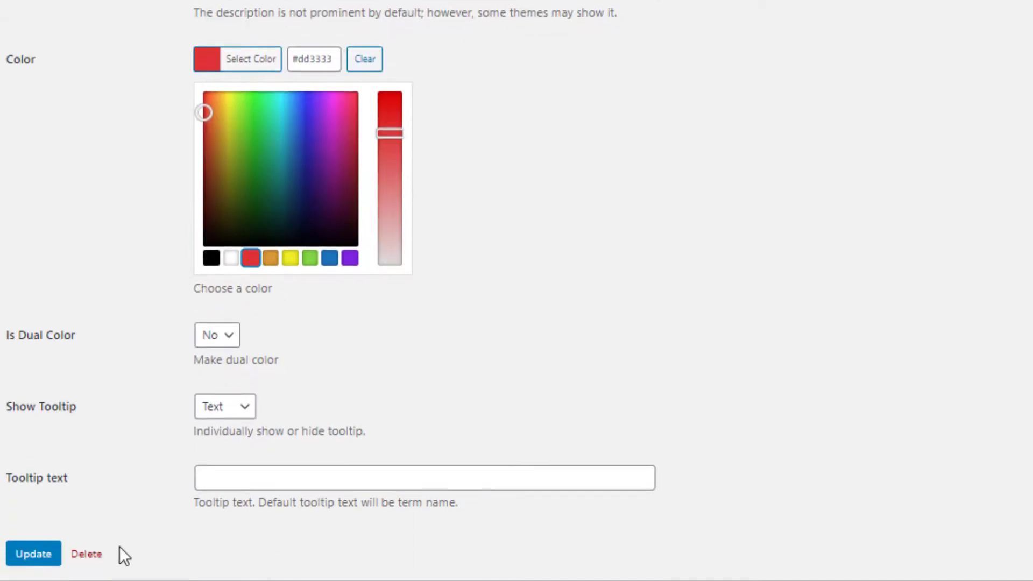
click(45, 552)
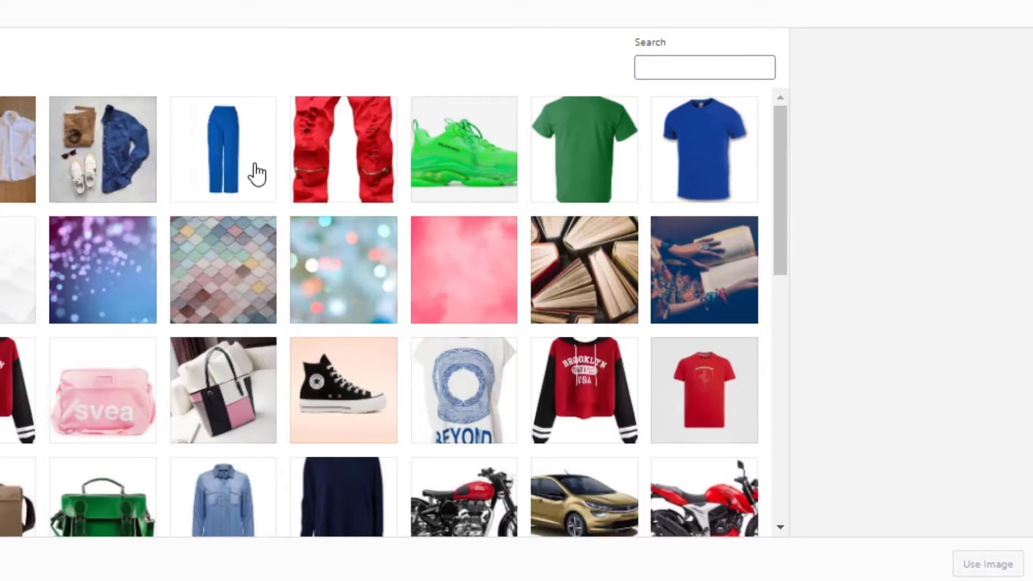
Step: Assign blue pants, green shirt and green shoe images to Pant, Shirt and Shoe, then view the product page
click(257, 173)
click(987, 563)
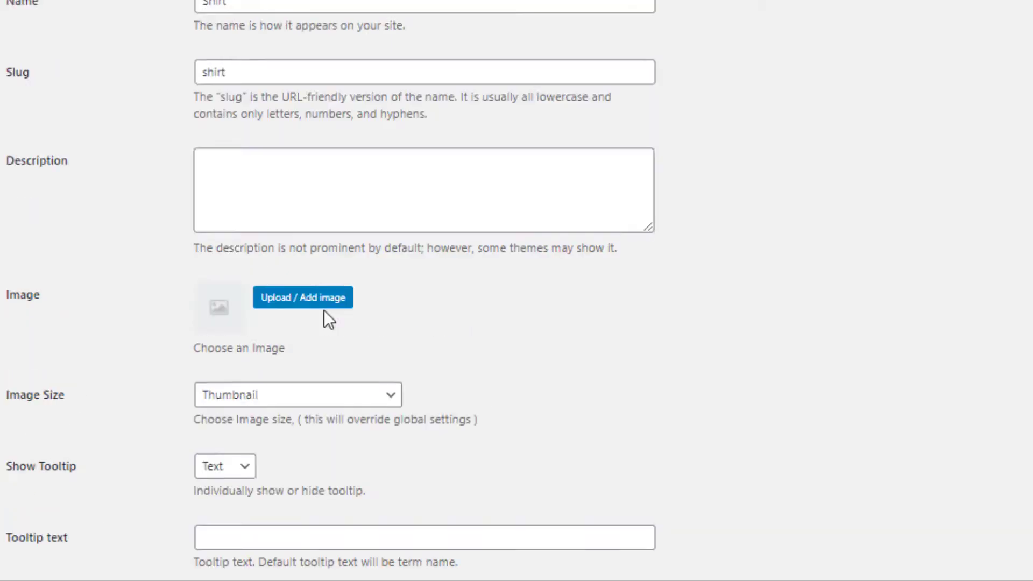
click(942, 535)
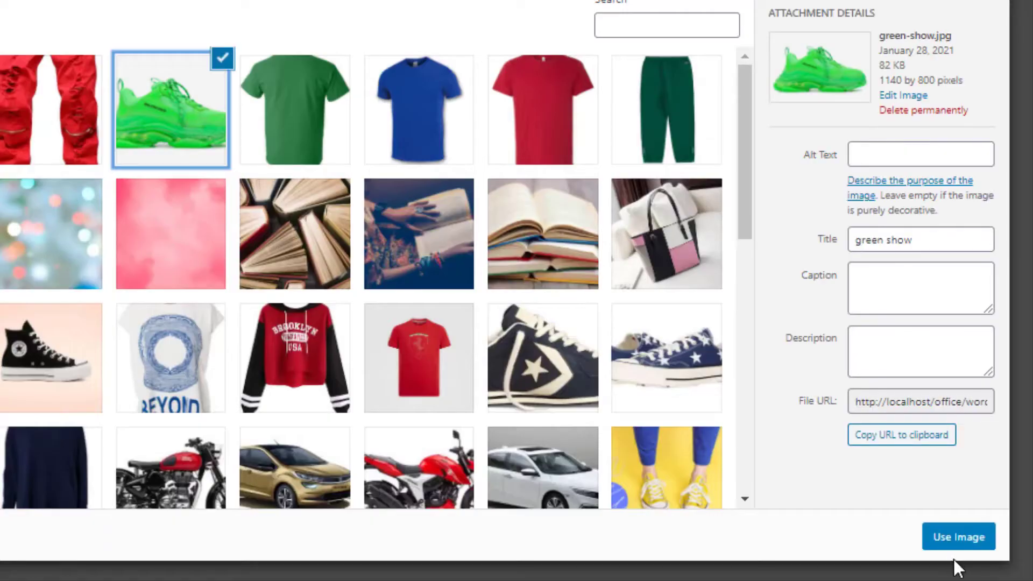
click(957, 535)
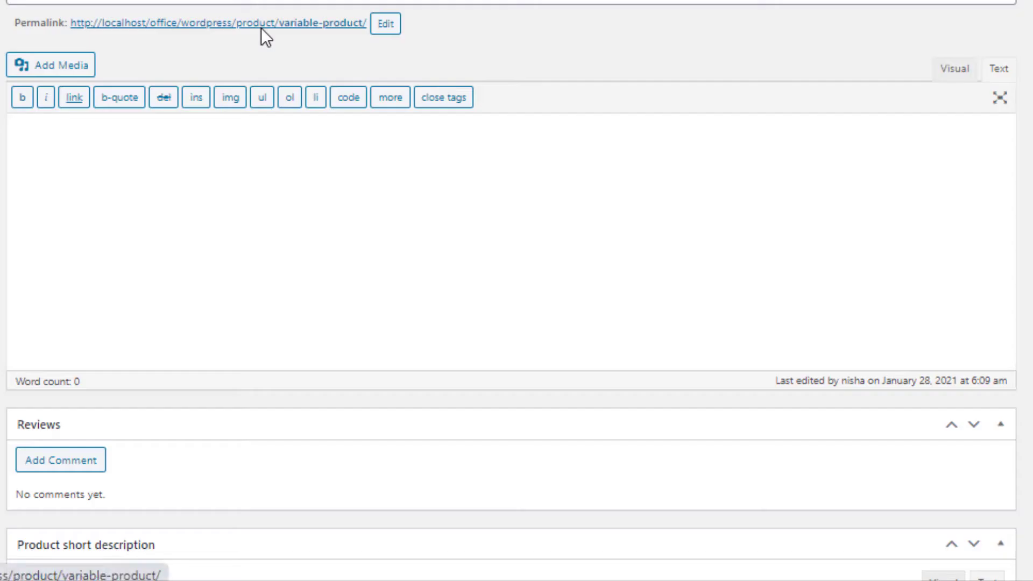
click(262, 24)
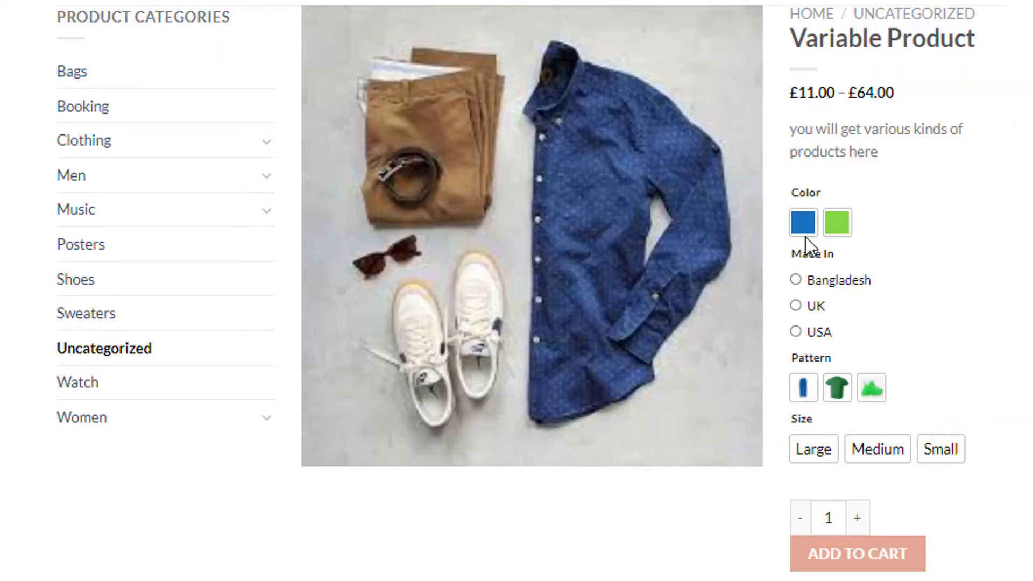